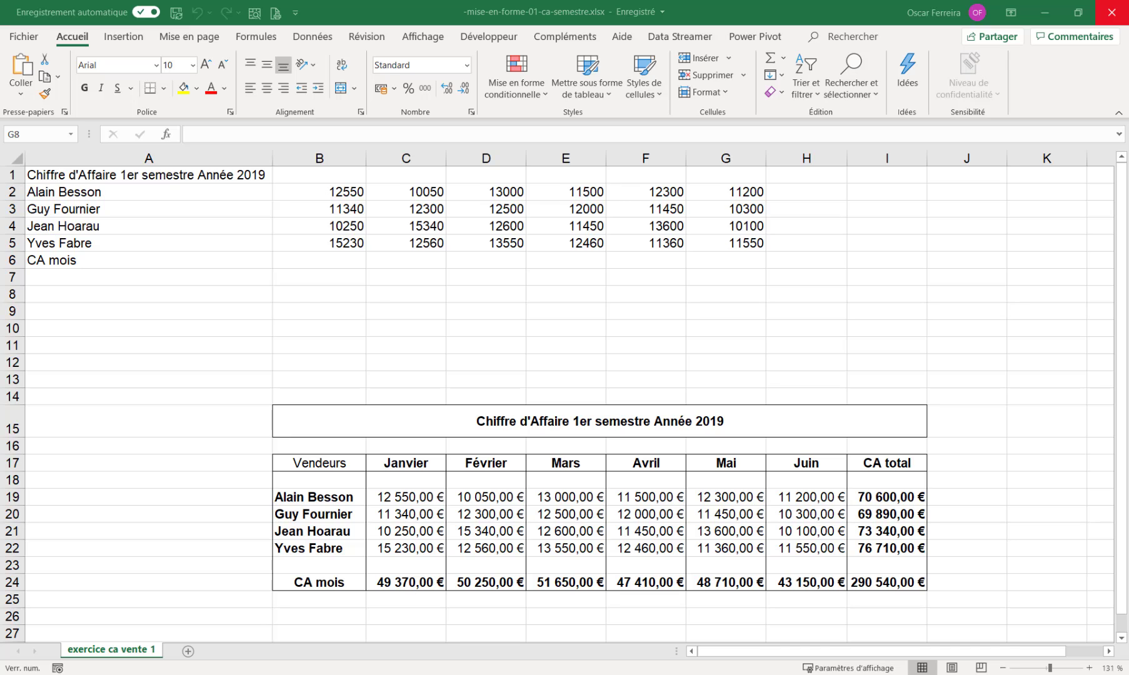
# Move the unformatted sales table from A1:G6 so that it starts at cell B3.
pyautogui.moveTo(94, 175); pyautogui.dragTo(736, 263)
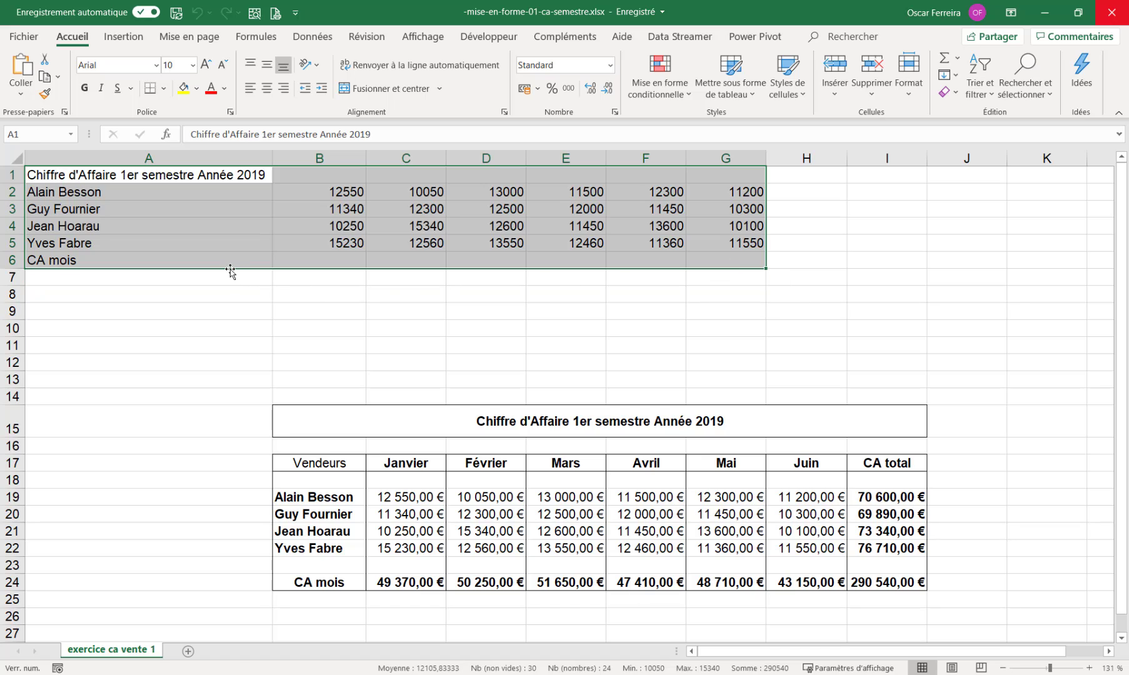
pyautogui.moveTo(230, 270); pyautogui.dragTo(289, 298)
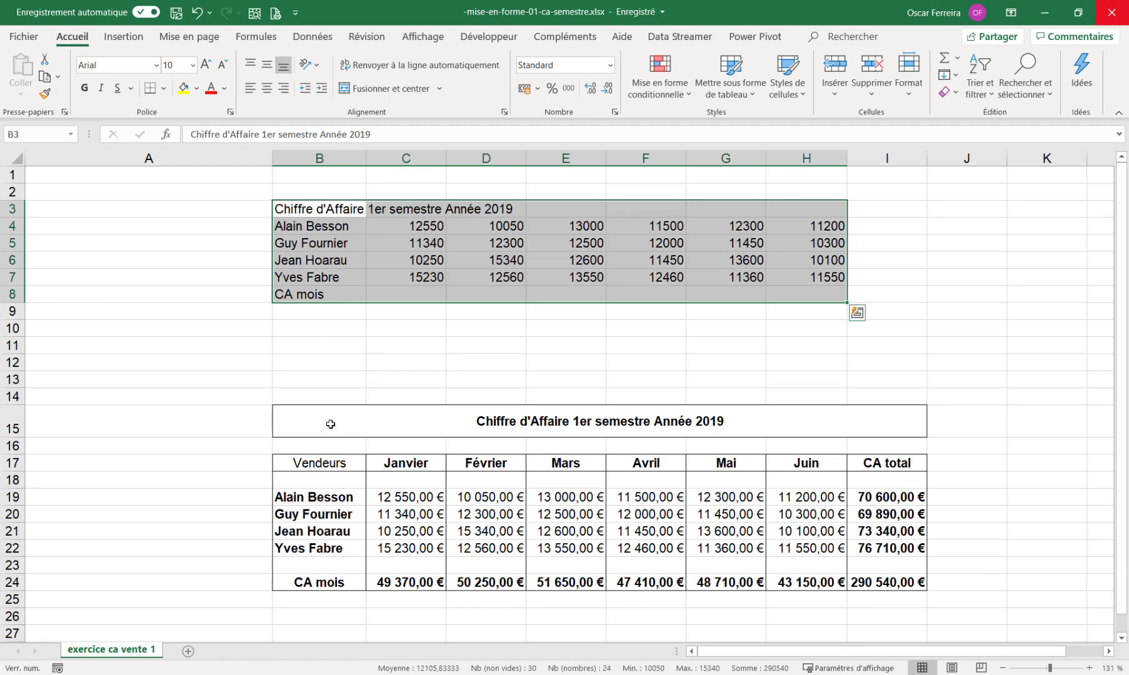
pyautogui.click(330, 309)
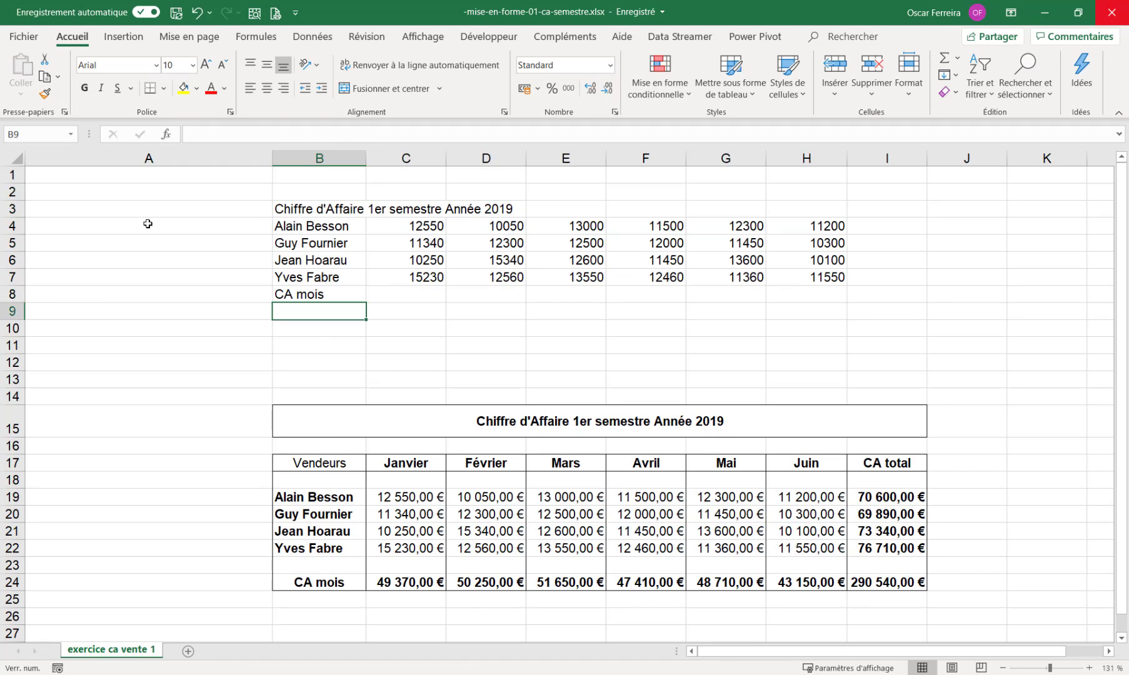
# Insert three blank rows above row 4, between the title and the first seller.
pyautogui.click(12, 226)
pyautogui.moveTo(13, 235); pyautogui.dragTo(13, 259)
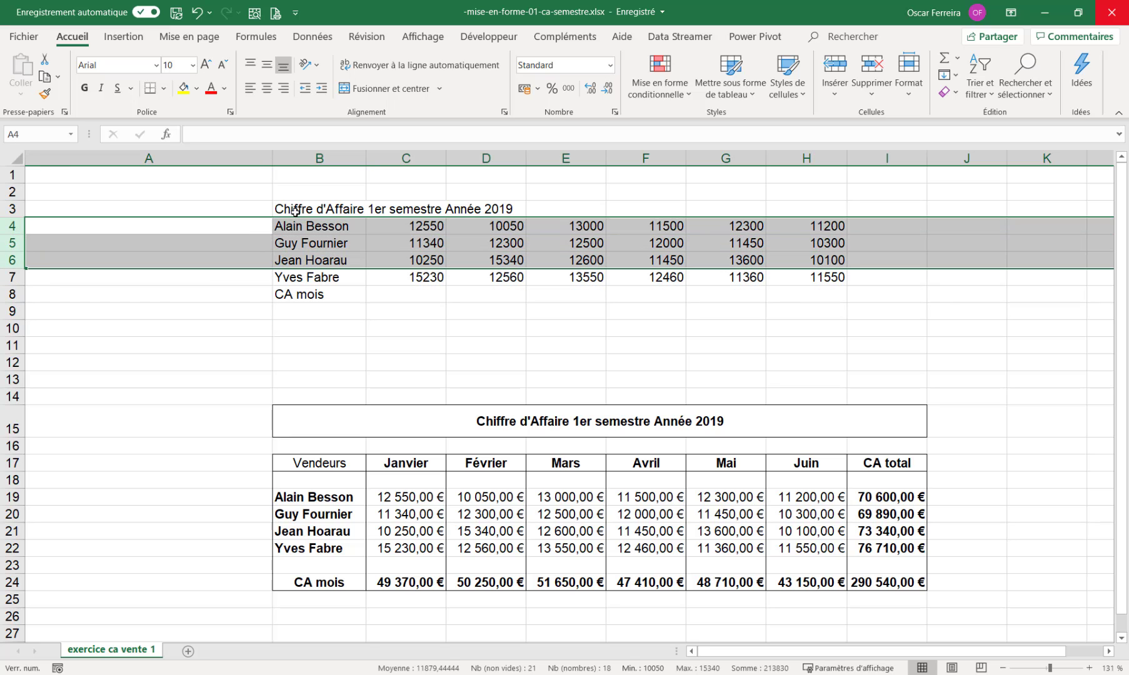
pyautogui.rightClick(12, 226)
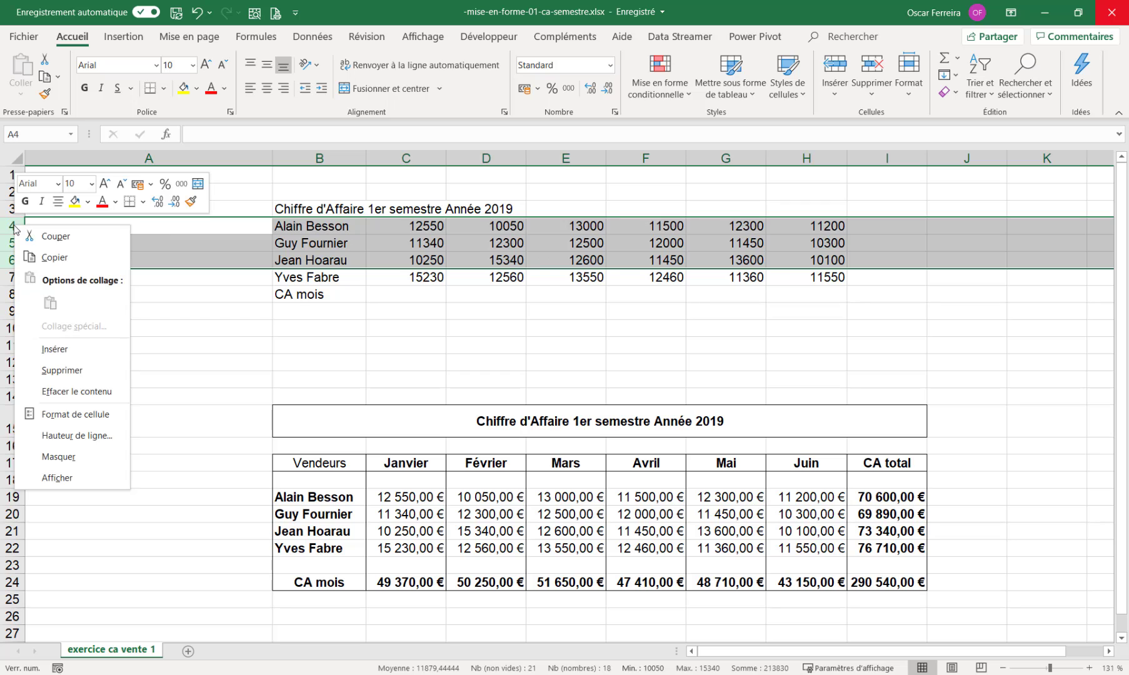
pyautogui.click(56, 354)
# Enter the headers Vendeurs in B5 and Janvier in C5, and fill the month series across to H5.
pyautogui.click(314, 250)
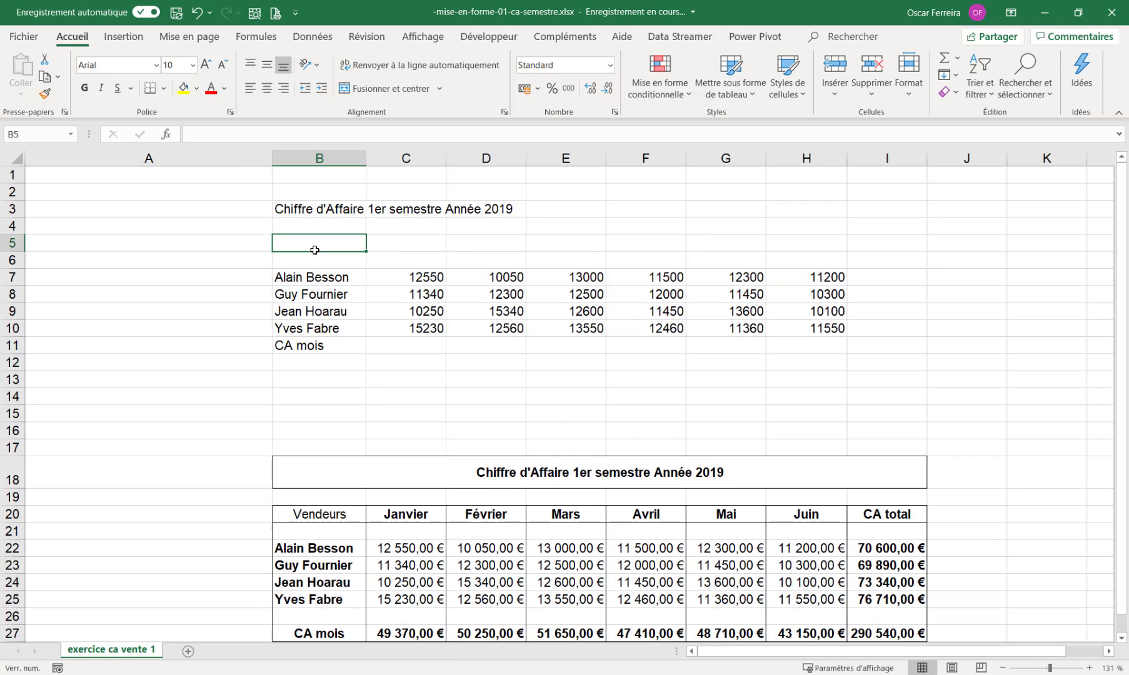
pyautogui.write('Vend')
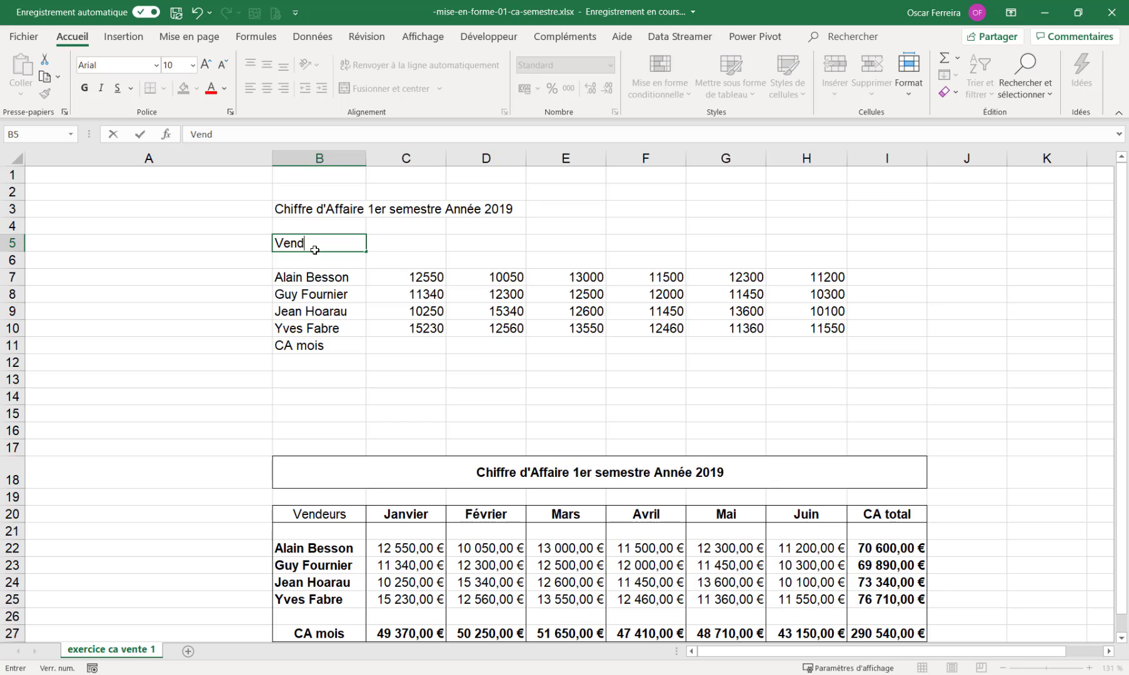
pyautogui.write('eurs')
pyautogui.press('Tab')
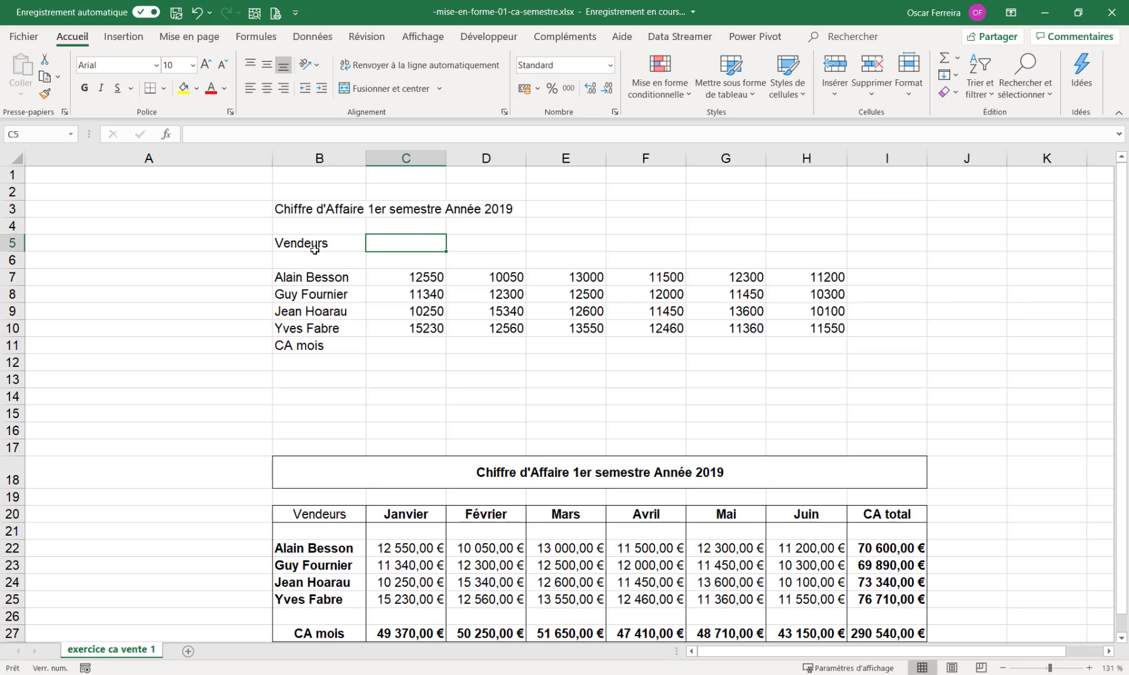
pyautogui.write('Janvie')
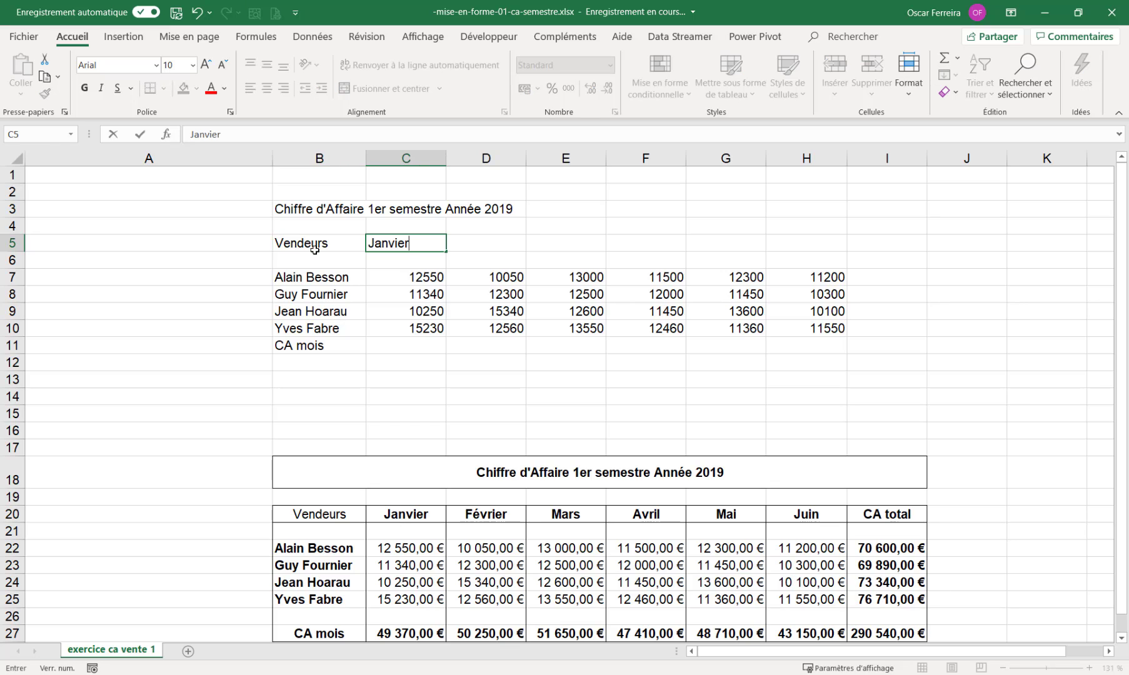
pyautogui.write('r')
pyautogui.hotkey('ctrl', 'Return')
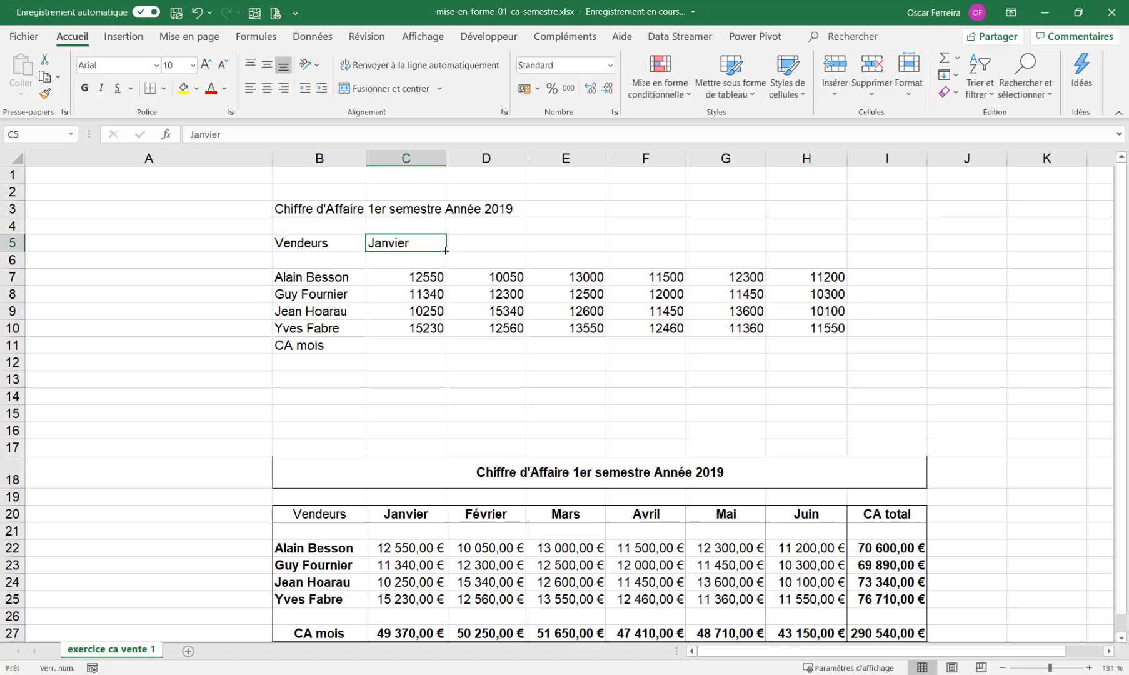
pyautogui.moveTo(445, 250); pyautogui.dragTo(818, 250)
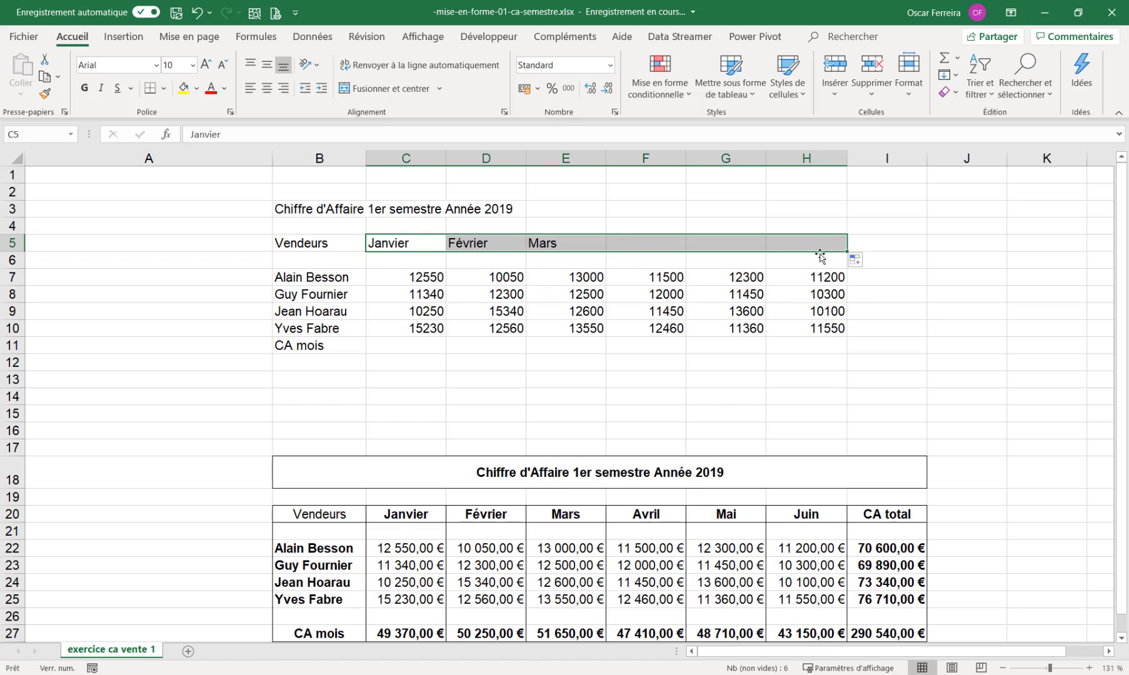
# Enter the header CA total in I5.
pyautogui.click(876, 248)
pyautogui.write('CA')
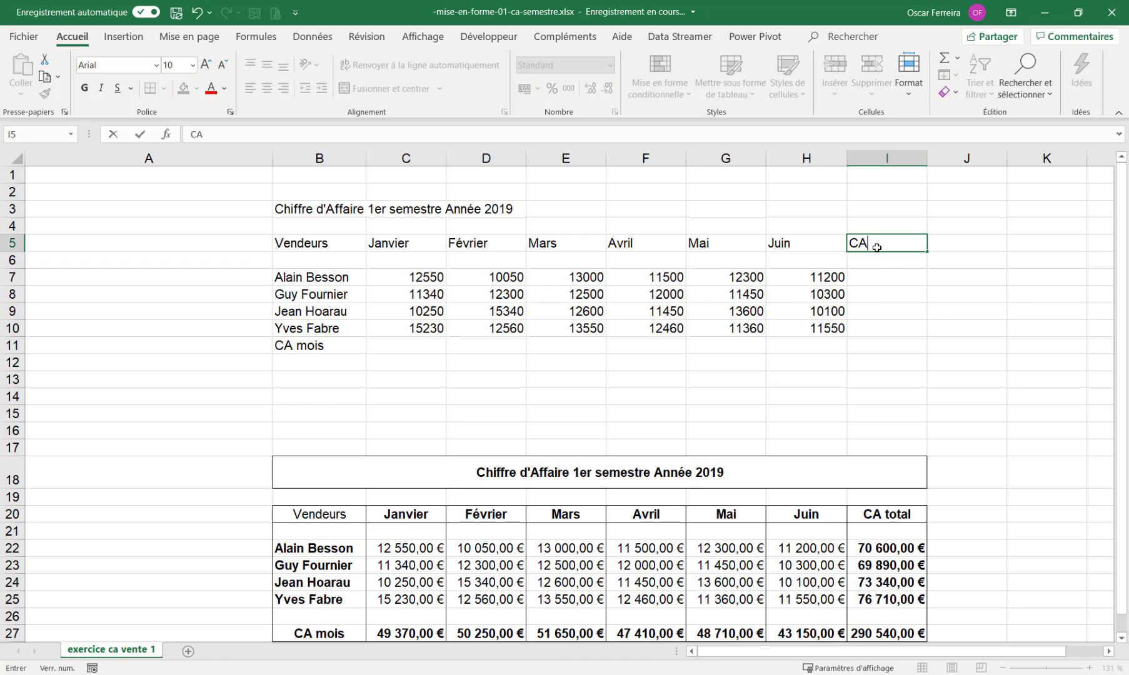
pyautogui.write(' total')
pyautogui.press('Return')
# Move the CA mois label from B11 down to B12.
pyautogui.scroll(-1, 328, 550)
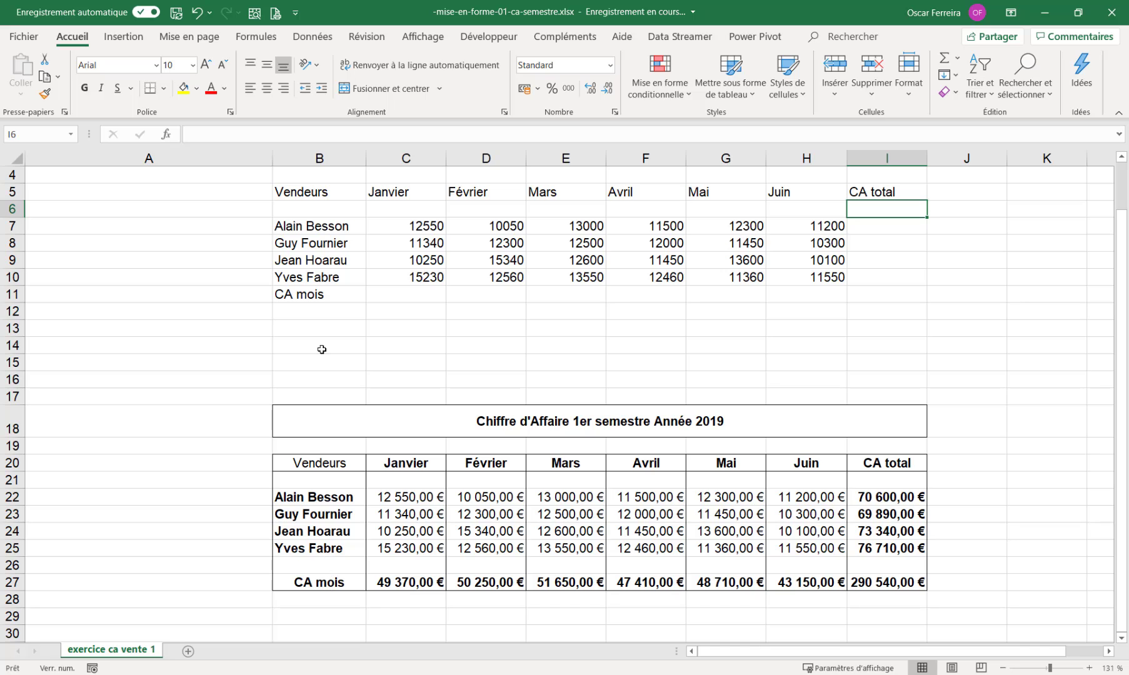
pyautogui.click(322, 293)
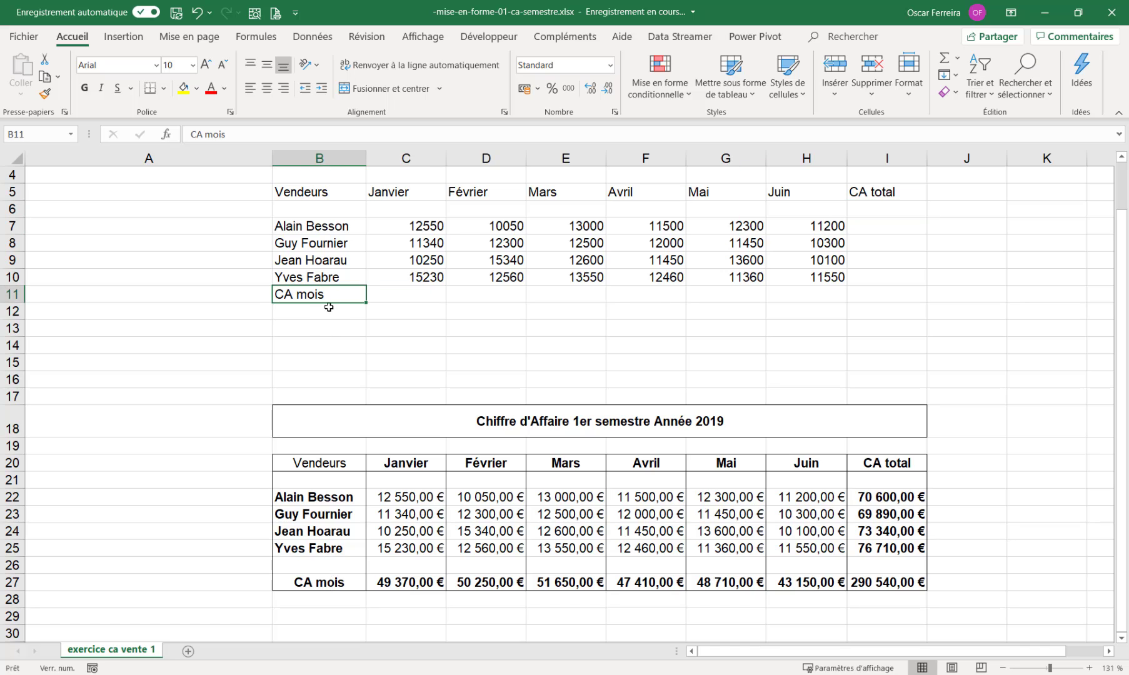
pyautogui.moveTo(328, 304); pyautogui.dragTo(327, 315)
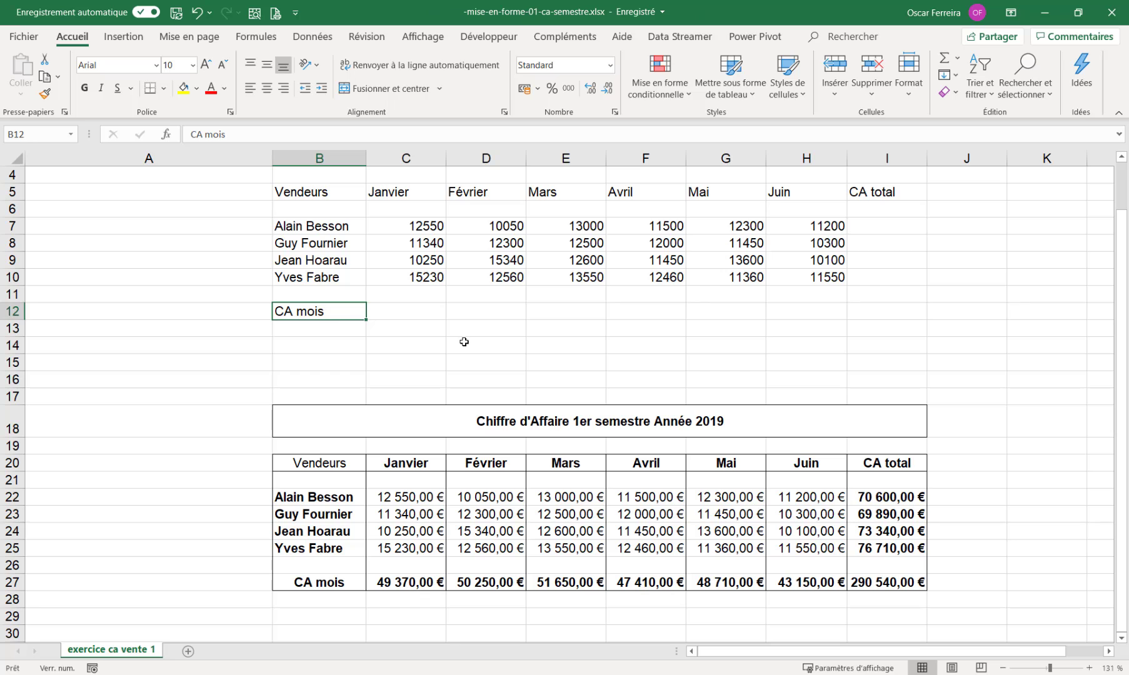
pyautogui.scroll(1, 461, 337)
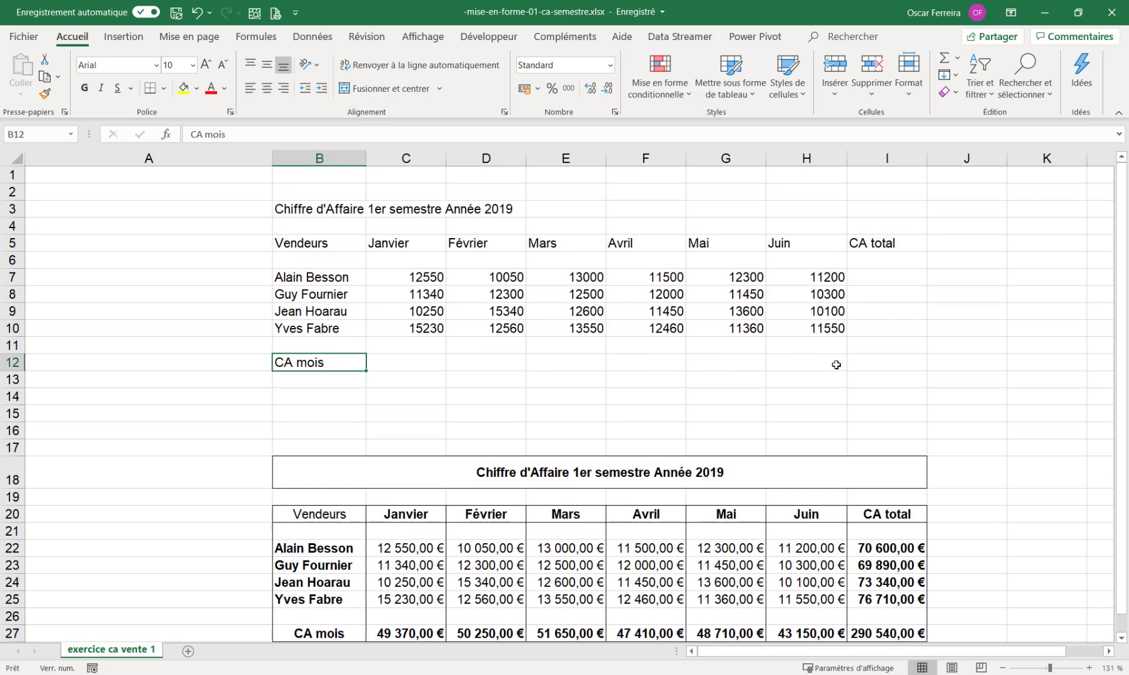
# Try the formula =SOMME(C7:C10) in C12 and clear the cell.
pyautogui.click(412, 365)
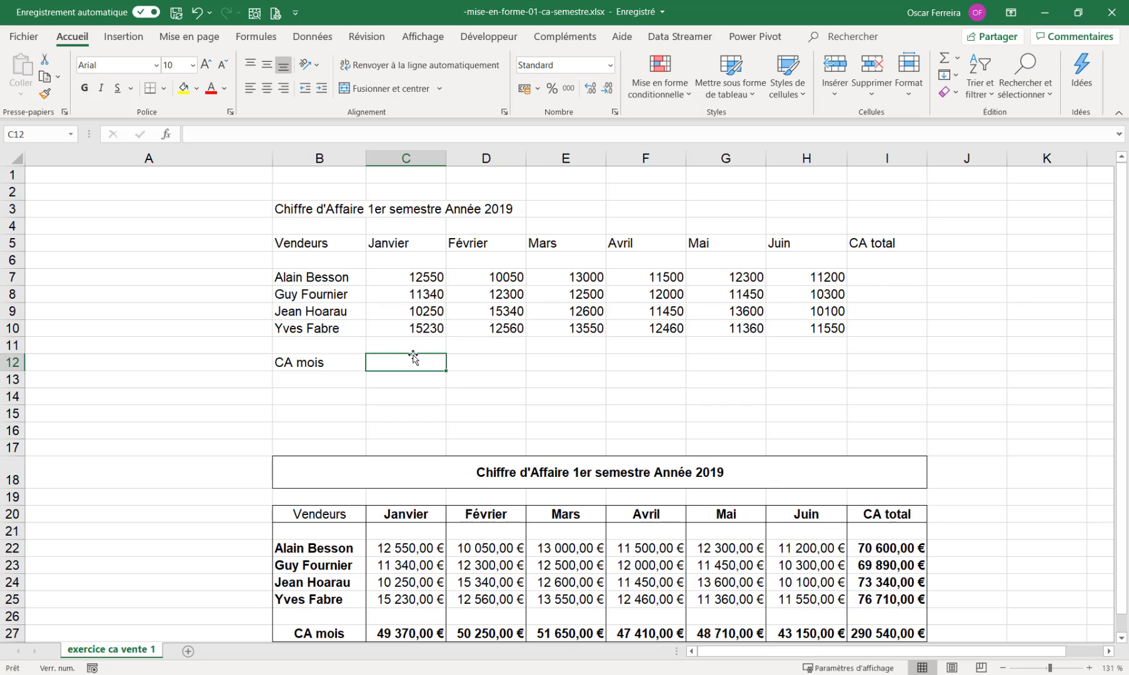
pyautogui.write('=som')
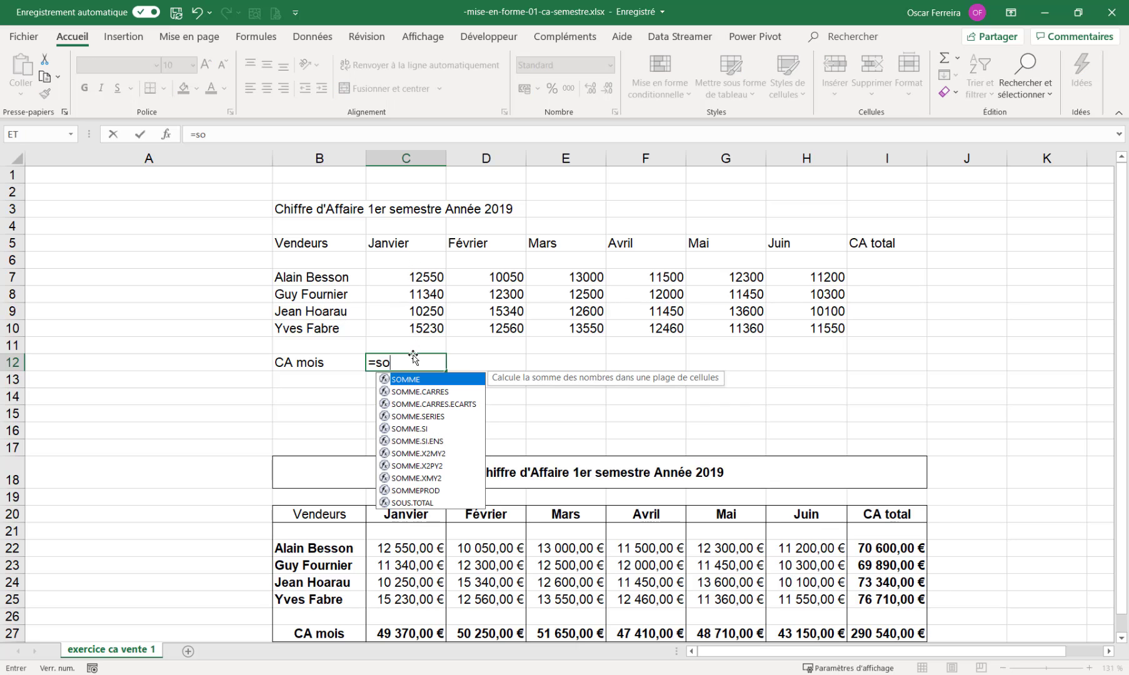
pyautogui.doubleClick(406, 381)
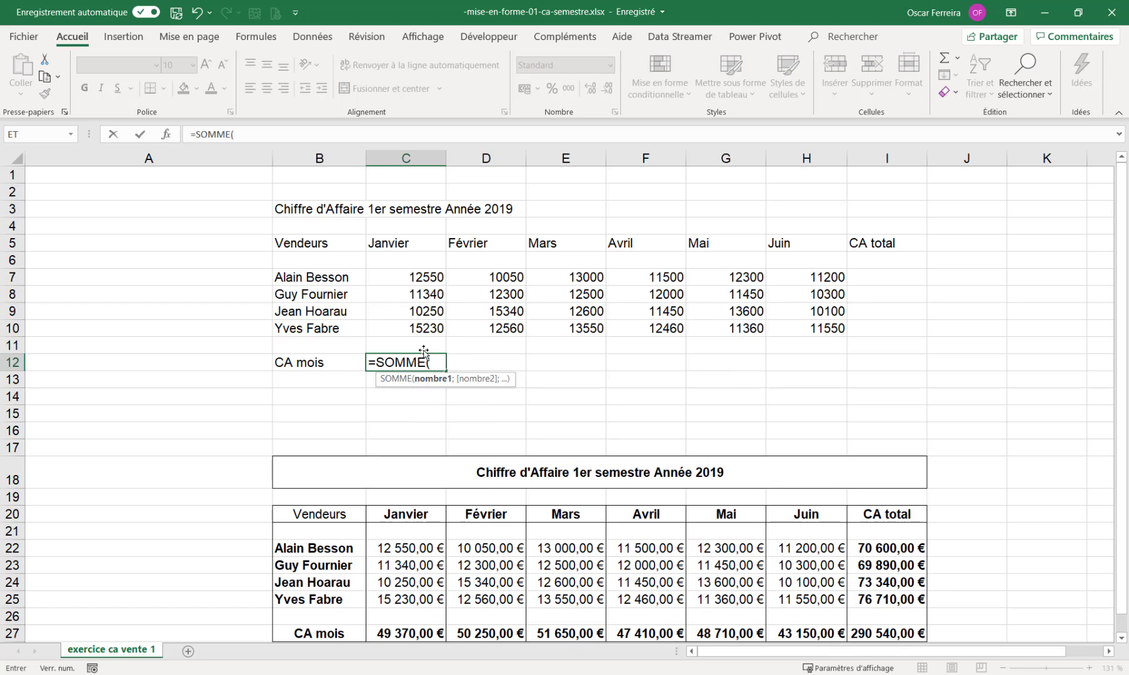
pyautogui.moveTo(421, 276); pyautogui.dragTo(416, 326)
pyautogui.press('Return')
pyautogui.press('Up')
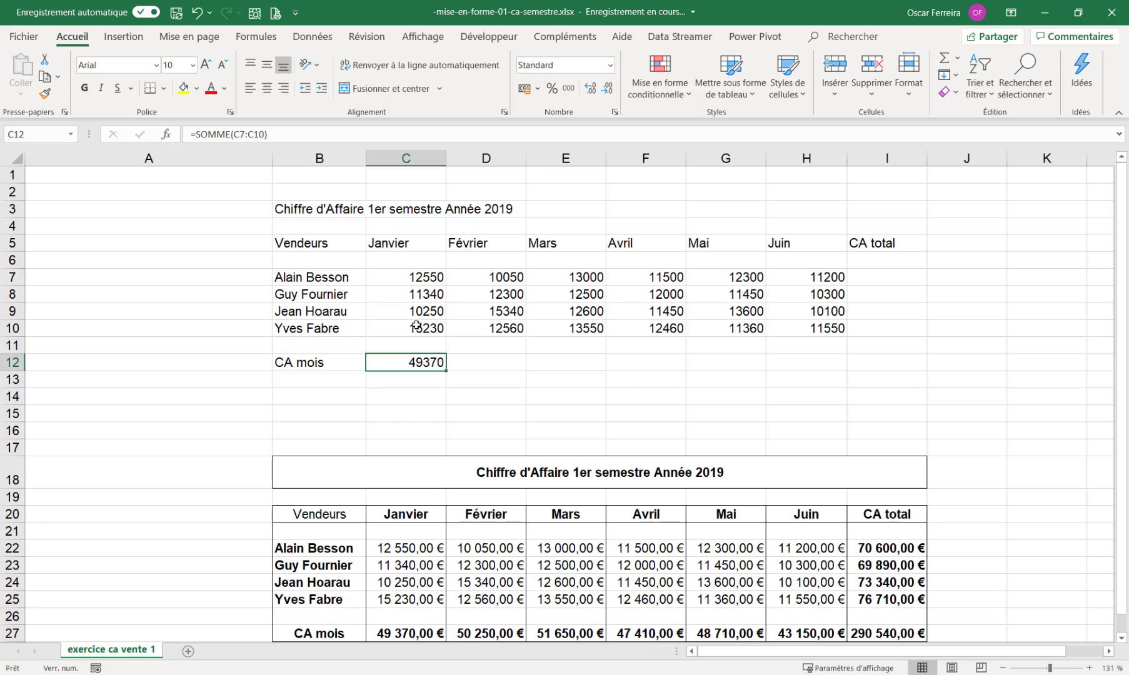
pyautogui.press('Delete')
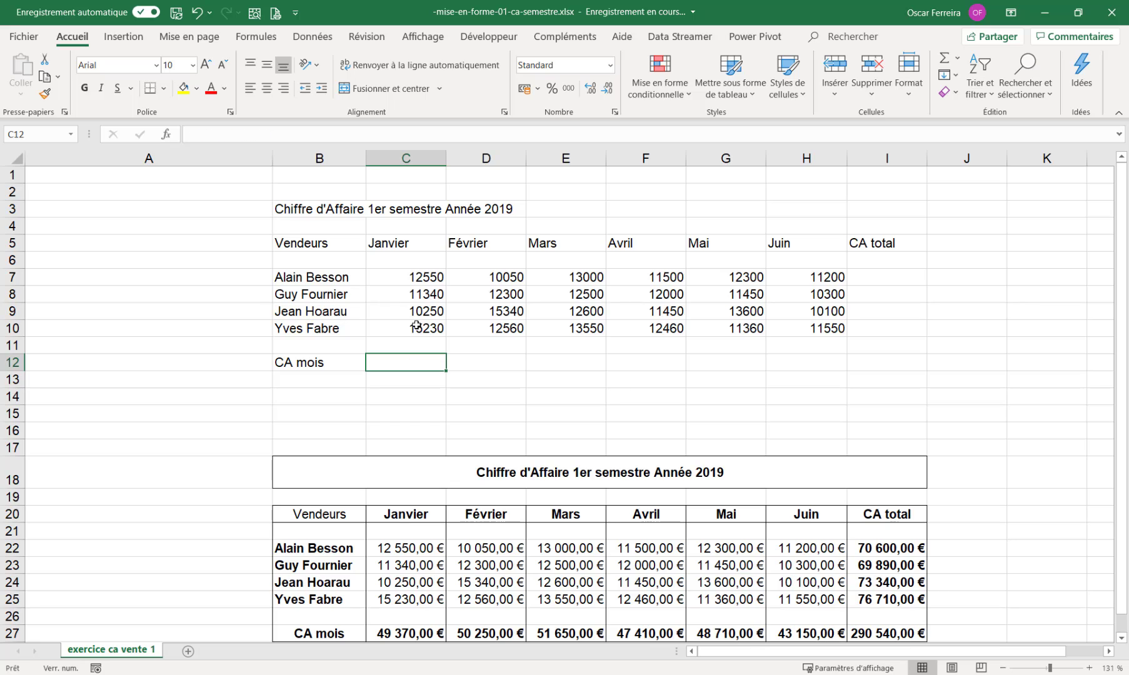
# Try an automatic sum on the January range C7:C12 and clear the total from C12.
pyautogui.click(429, 276)
pyautogui.moveTo(428, 277); pyautogui.dragTo(397, 364)
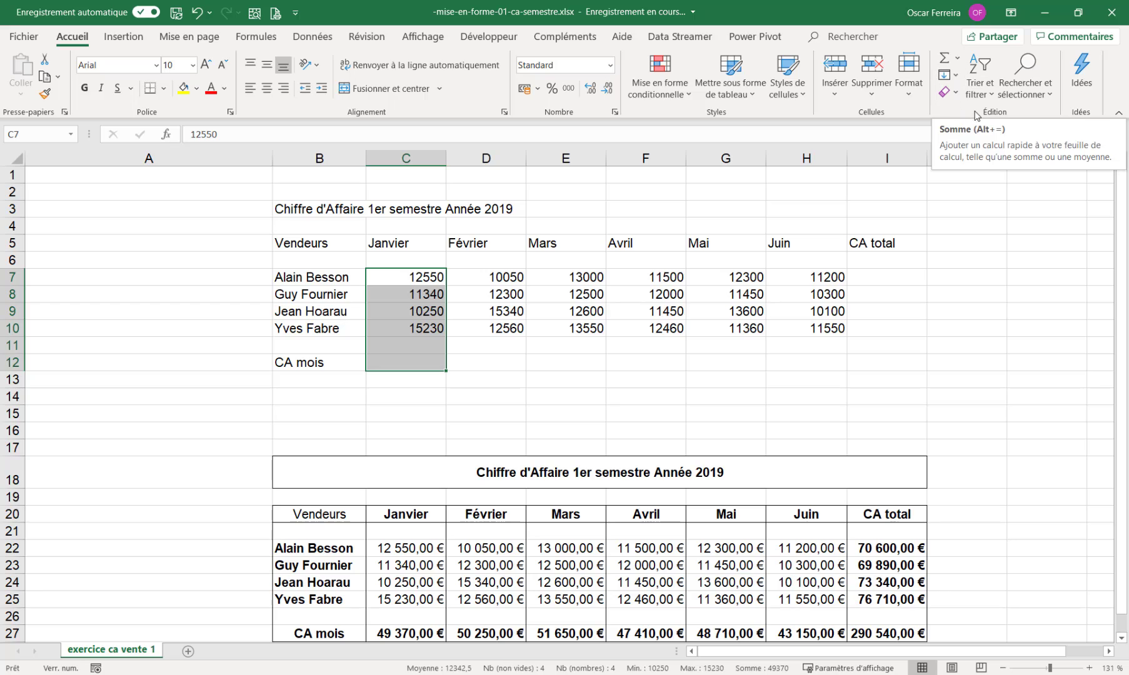
pyautogui.click(959, 61)
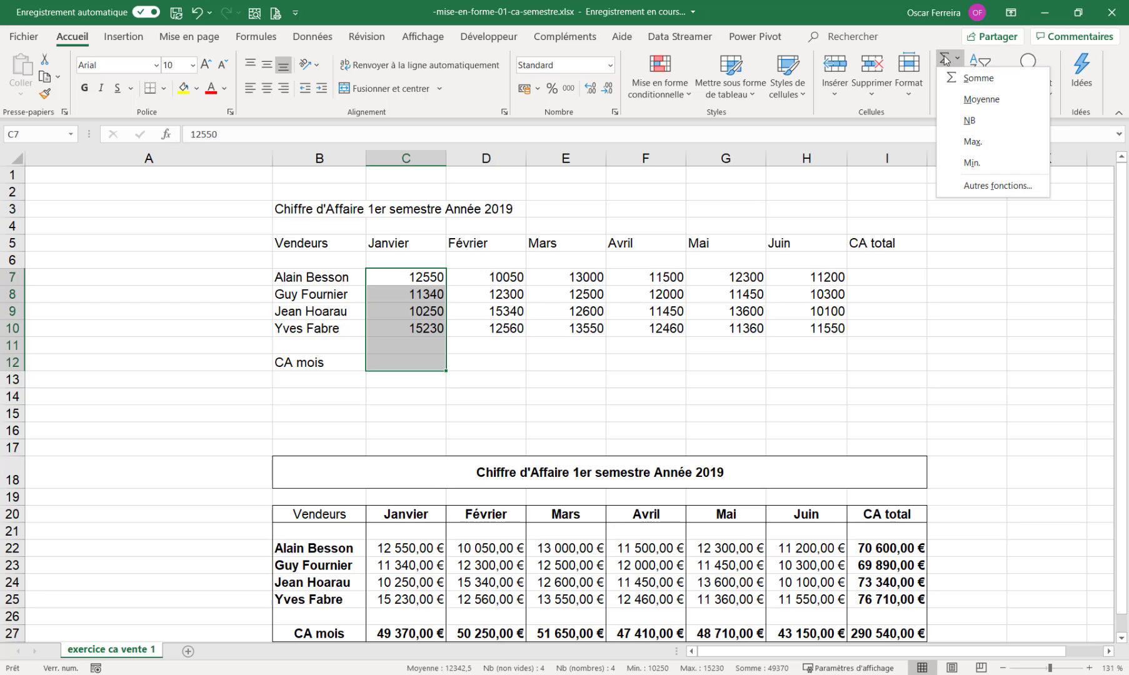
pyautogui.click(976, 80)
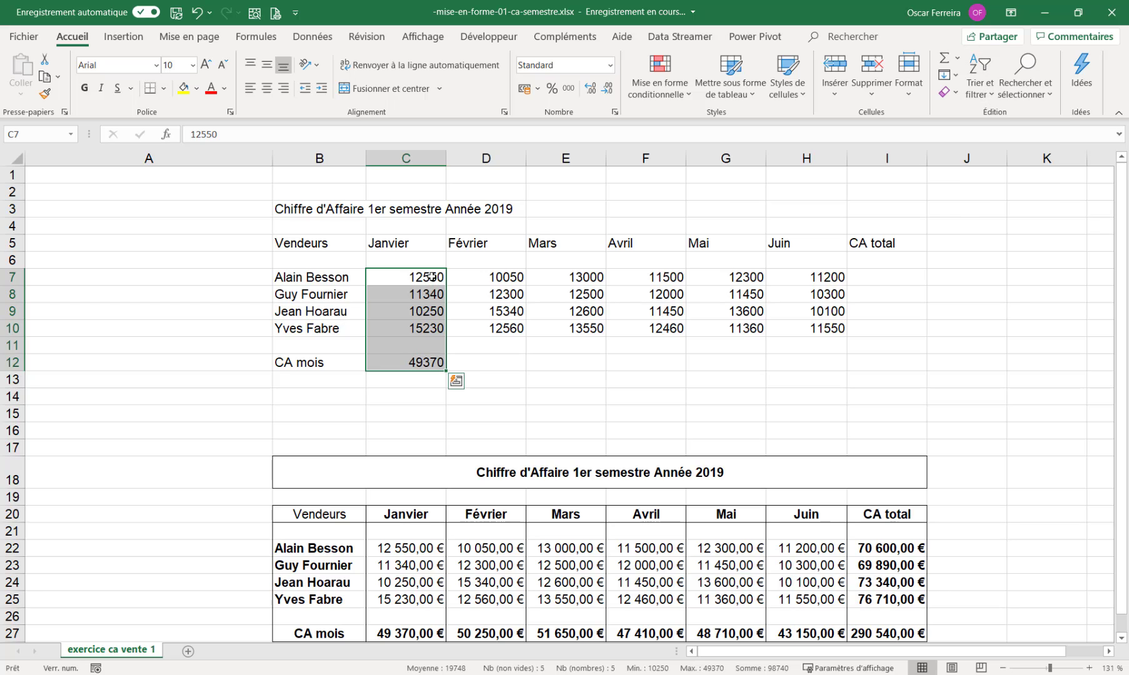
pyautogui.click(421, 363)
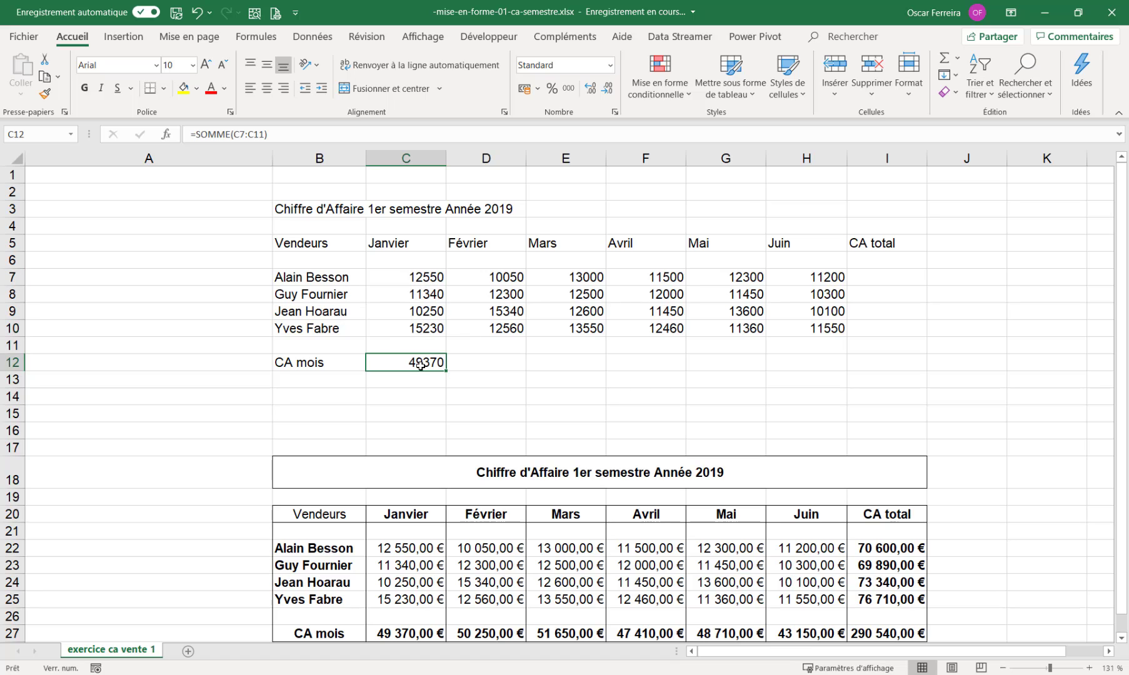
pyautogui.press('Delete')
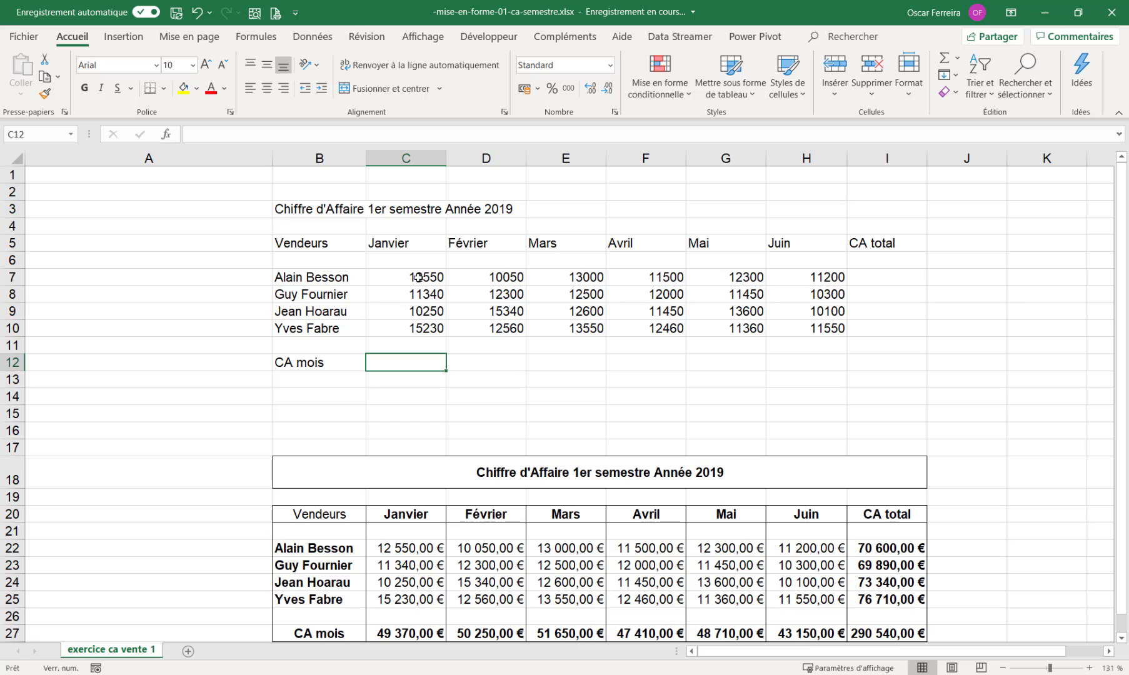
# Calculate all row and column totals at once with an automatic sum over C7:I12.
pyautogui.moveTo(419, 277); pyautogui.dragTo(878, 360)
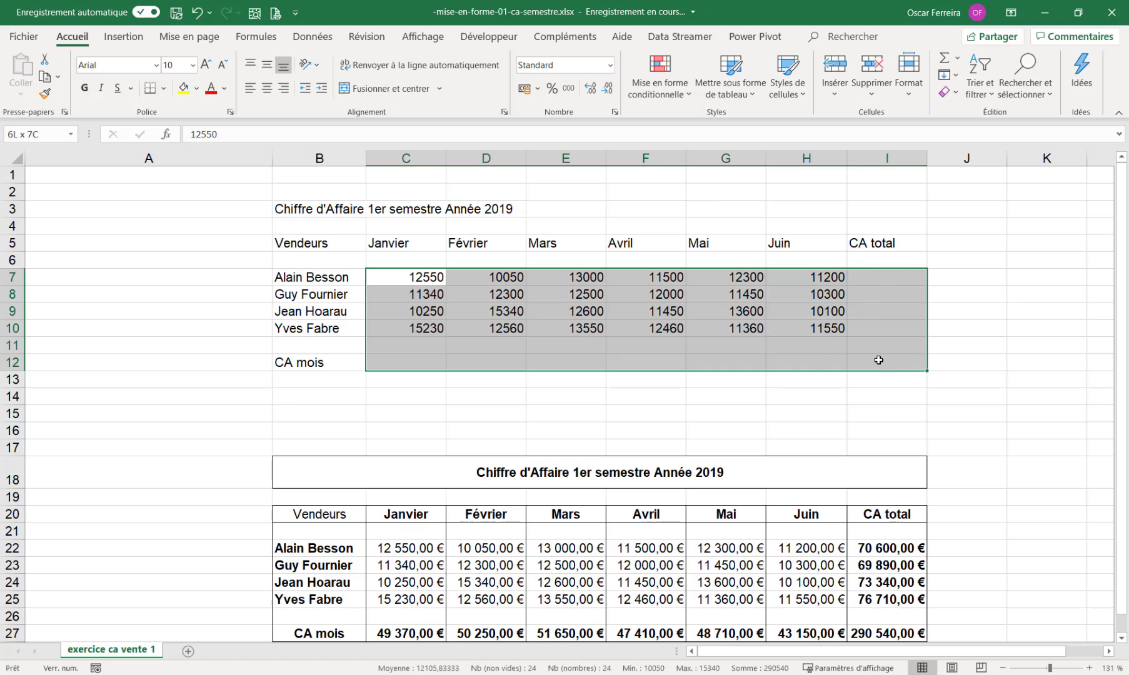
pyautogui.click(957, 59)
pyautogui.click(978, 78)
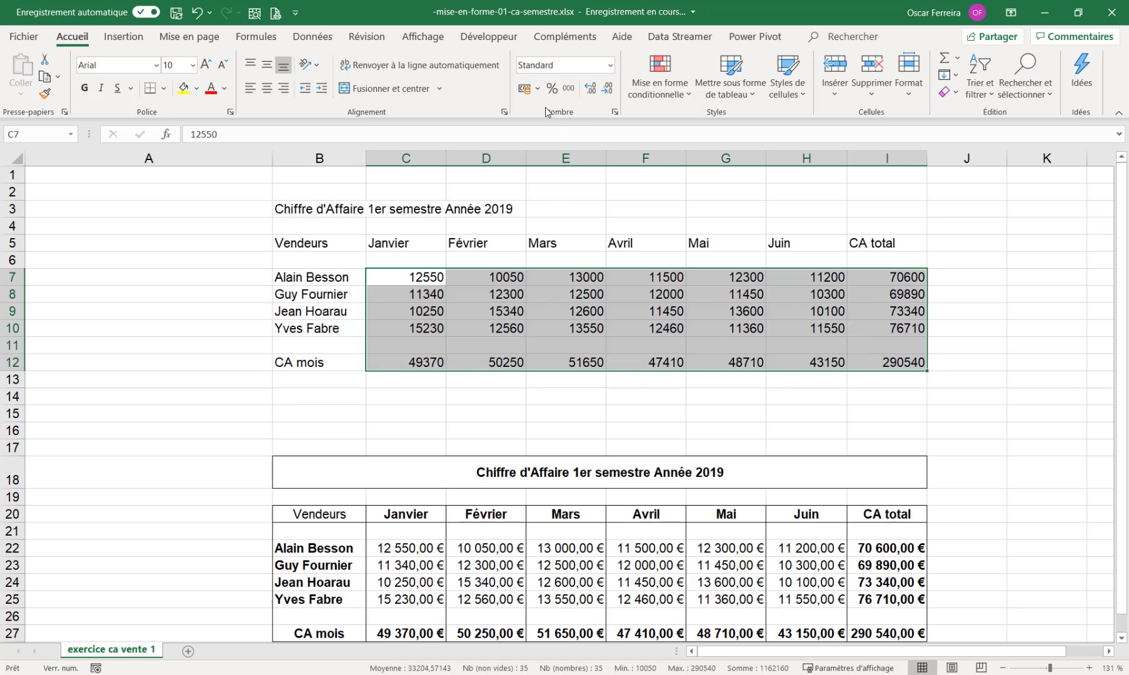
# Apply the Monétaire number format to the amounts and totals in C7:I12.
pyautogui.click(609, 65)
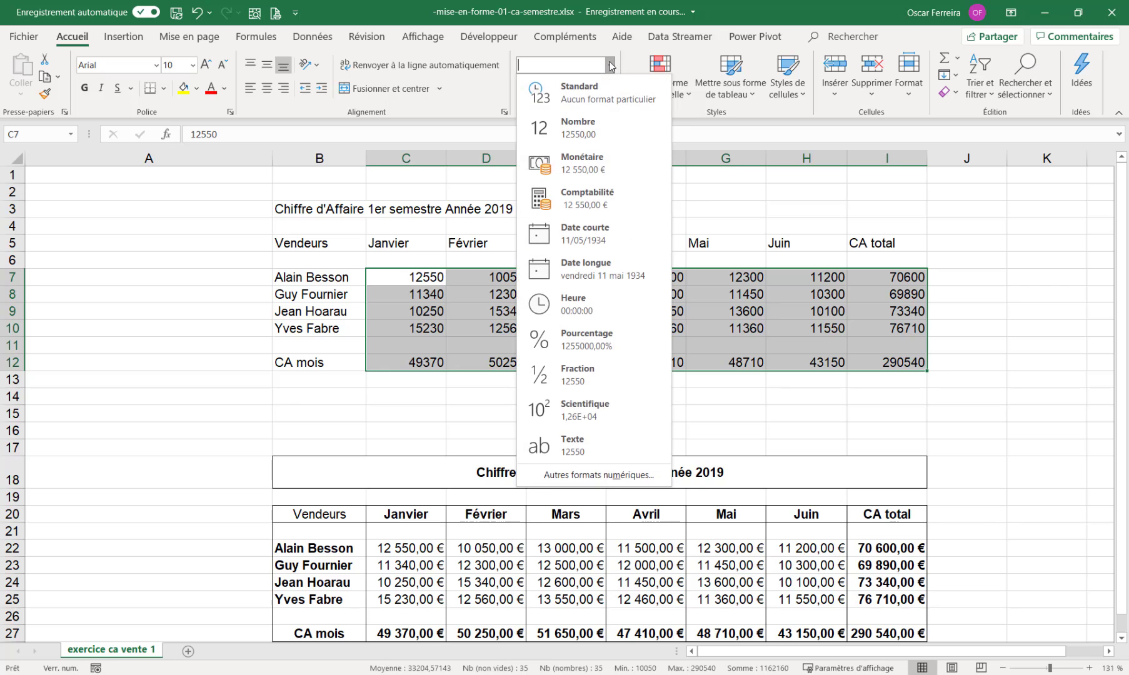
pyautogui.click(595, 170)
pyautogui.click(423, 306)
# Center the headers in B5:I5 and make the headers from Janvier to CA total bold.
pyautogui.moveTo(309, 245); pyautogui.dragTo(869, 237)
pyautogui.click(265, 90)
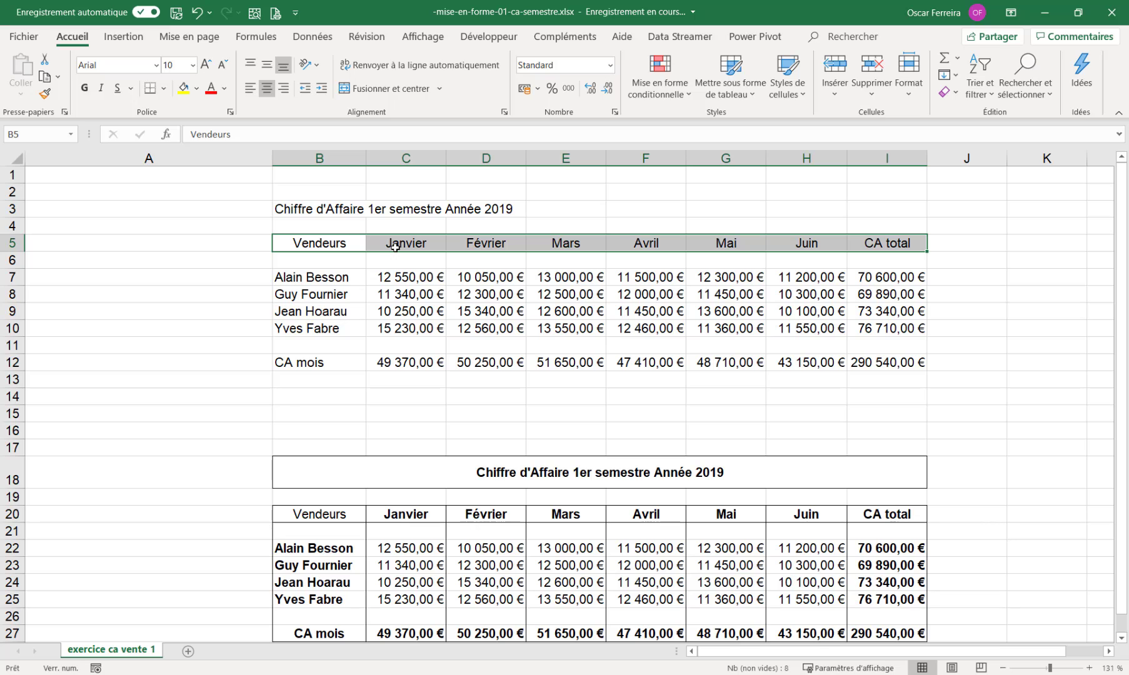
pyautogui.moveTo(395, 248); pyautogui.dragTo(887, 246)
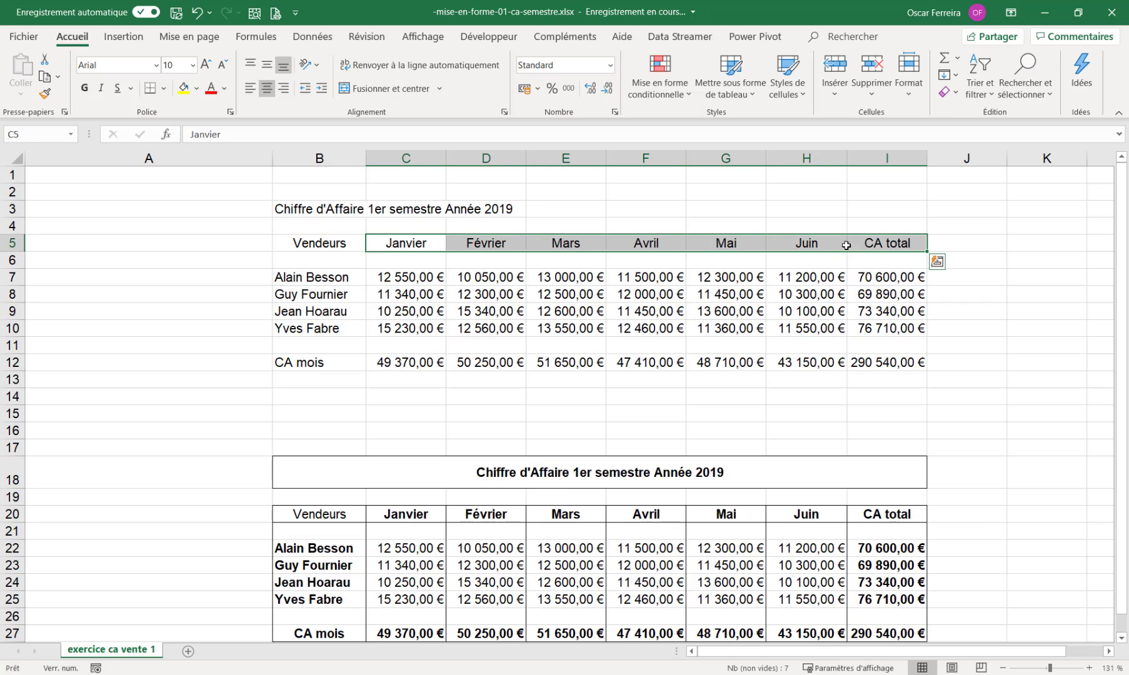
pyautogui.click(85, 89)
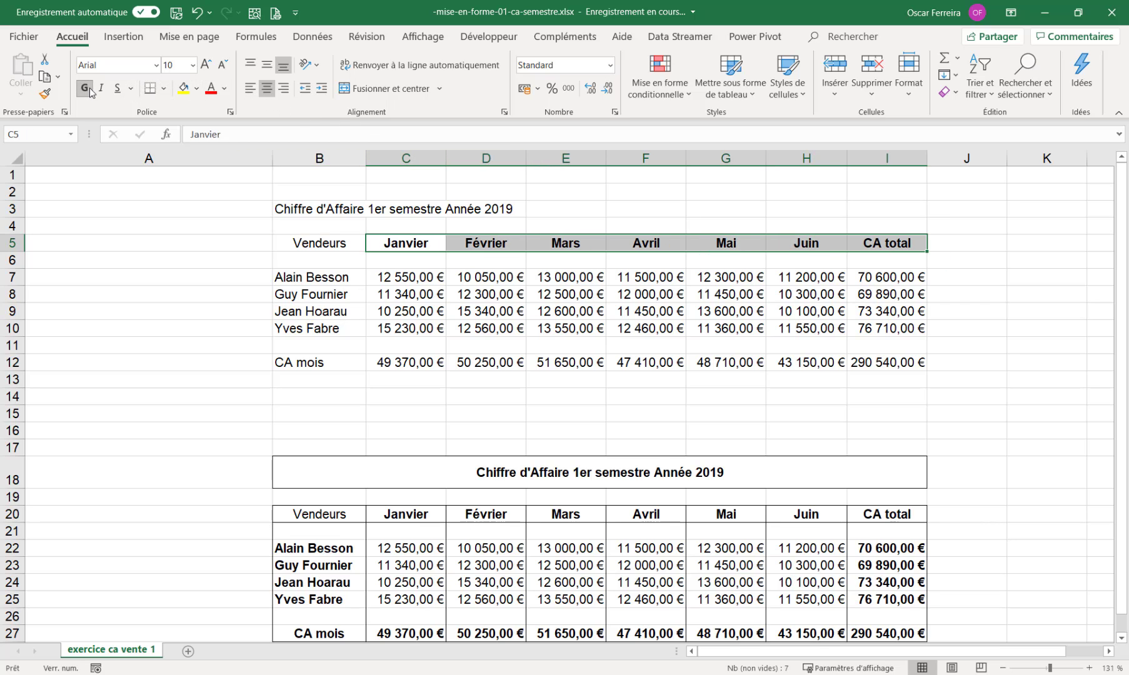
# Make the row labels in B7:B12 and the CA mois totals in C12:I12 bold.
pyautogui.scroll(-1, 308, 245)
pyautogui.moveTo(311, 224); pyautogui.dragTo(312, 311)
pyautogui.click(85, 88)
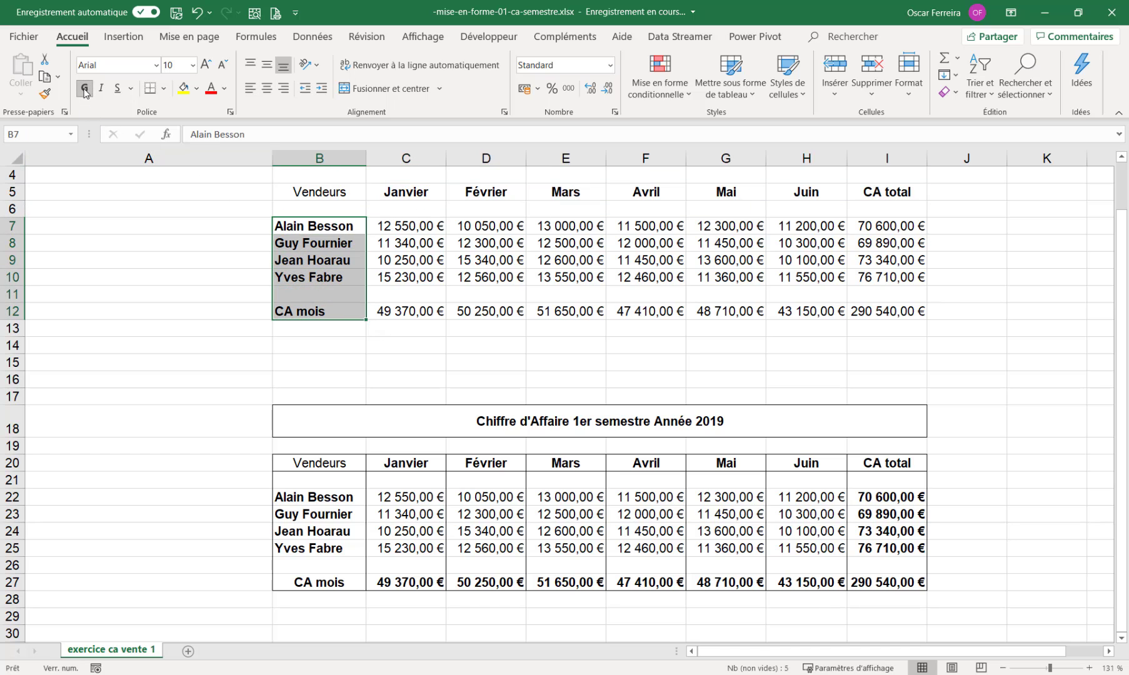
pyautogui.moveTo(387, 311); pyautogui.dragTo(894, 311)
pyautogui.click(85, 89)
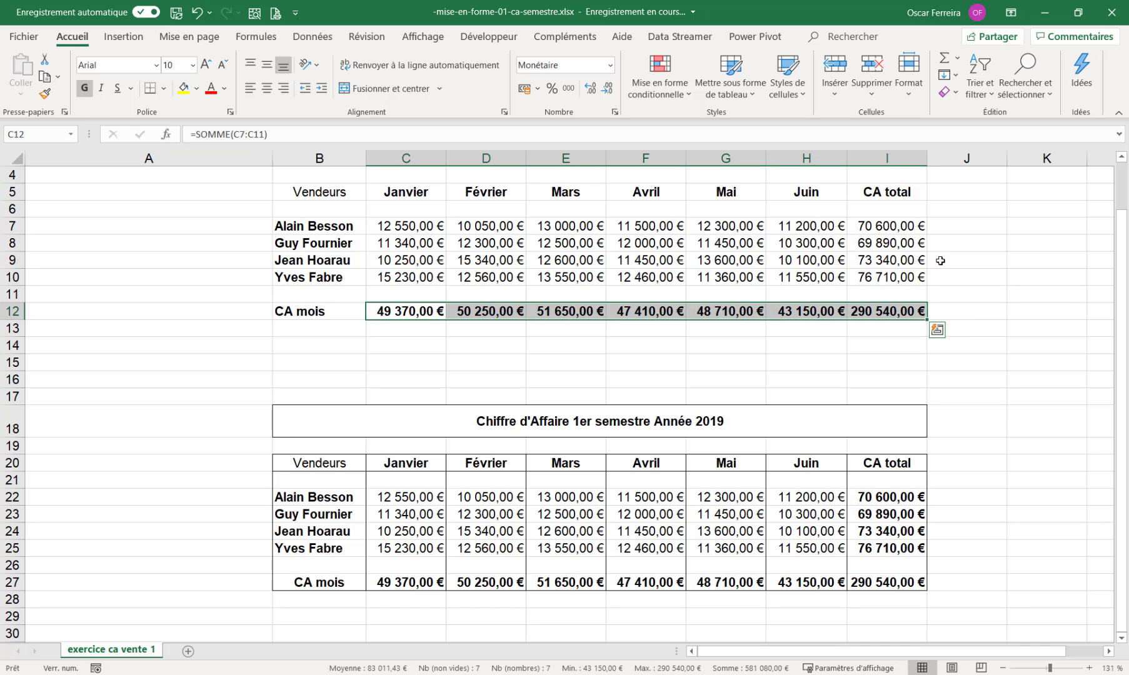
# Make the CA total amounts in I7:I10 bold and center the CA mois label in B12.
pyautogui.moveTo(900, 227); pyautogui.dragTo(894, 281)
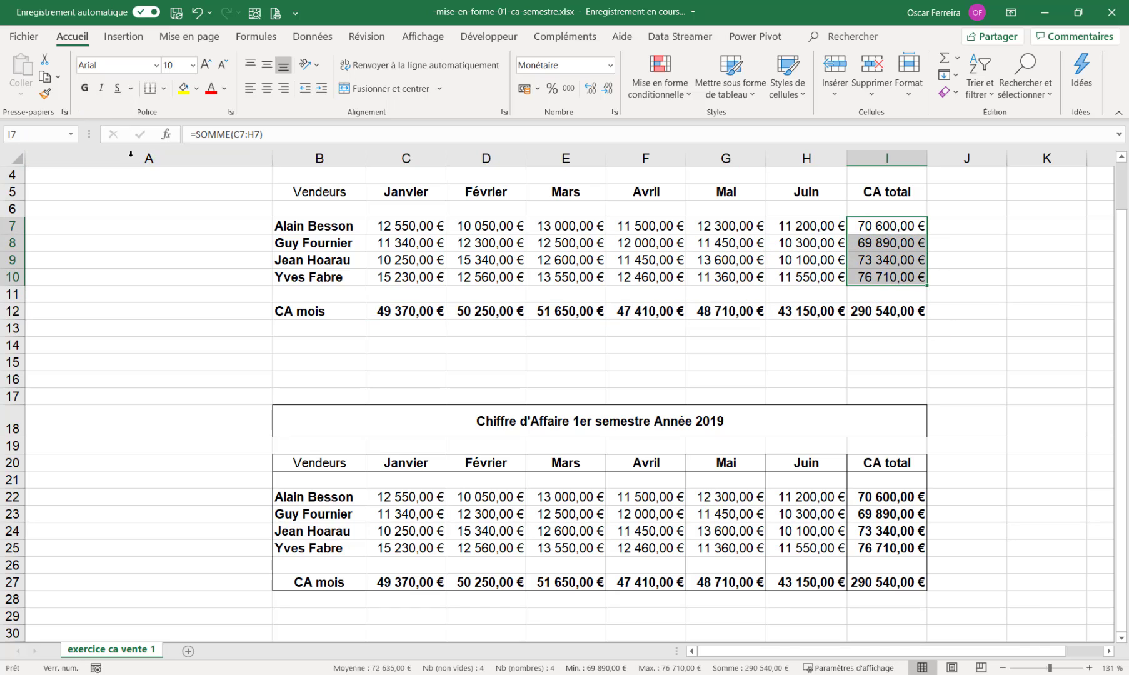
pyautogui.click(85, 88)
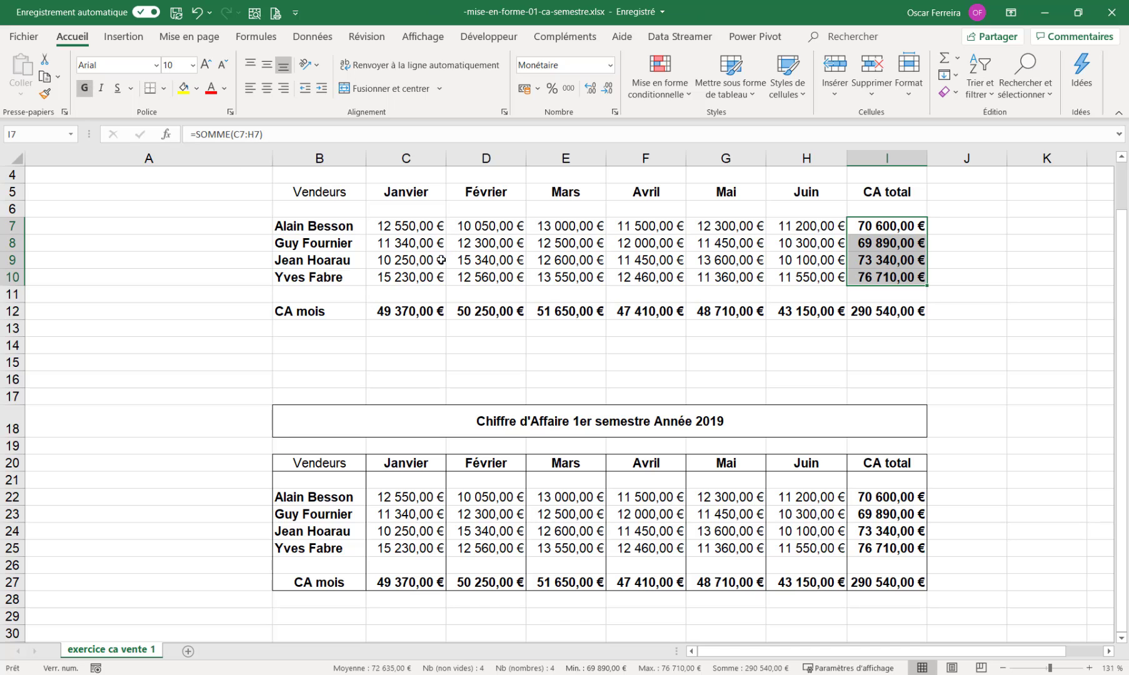
pyautogui.click(332, 313)
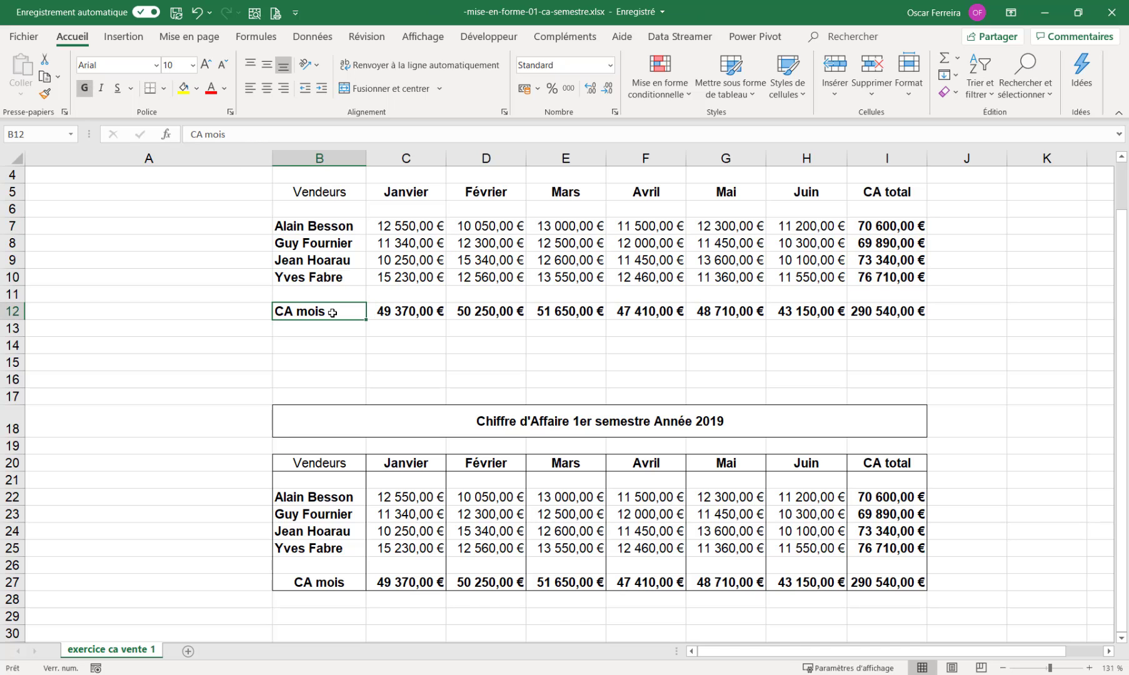
pyautogui.click(265, 88)
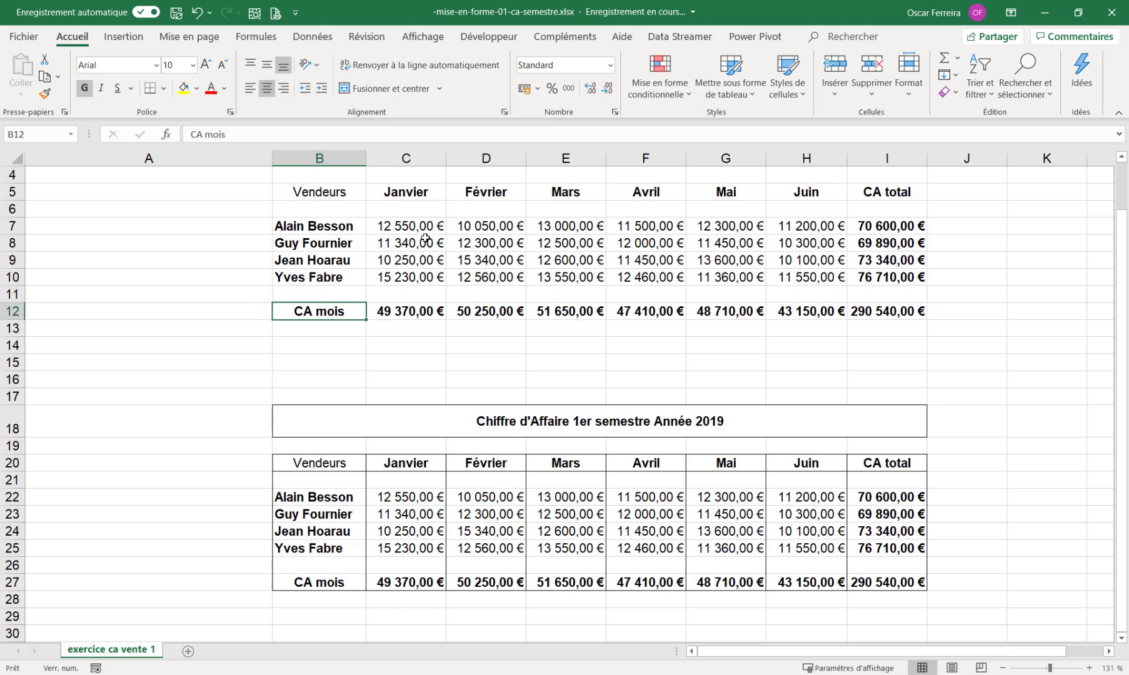
# Apply an outline border and inner vertical lines to the table range B5:I12.
pyautogui.scroll(1, 561, 282)
pyautogui.scroll(-2, 562, 282)
pyautogui.moveTo(337, 194); pyautogui.dragTo(861, 312)
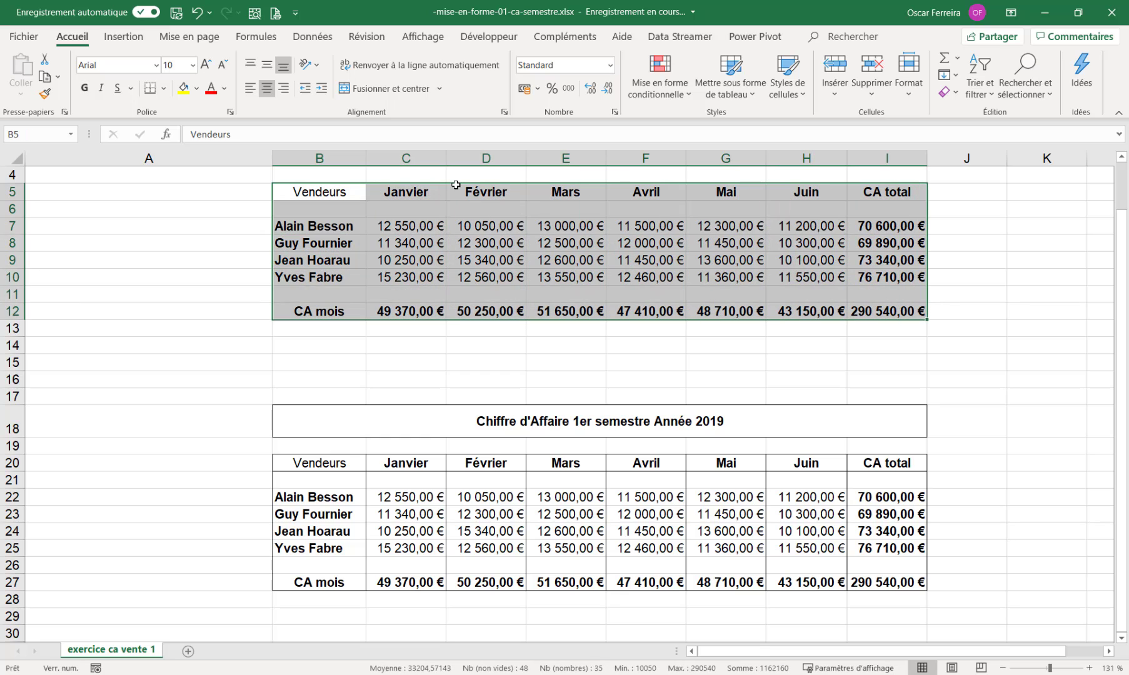
pyautogui.click(165, 90)
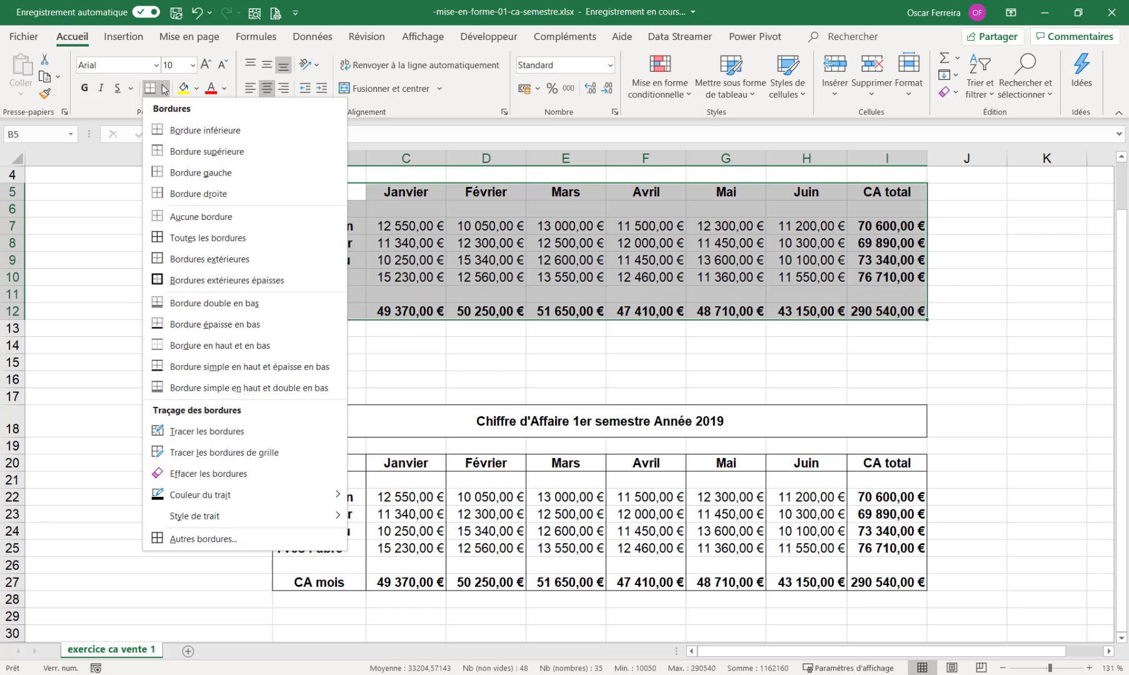
pyautogui.click(208, 539)
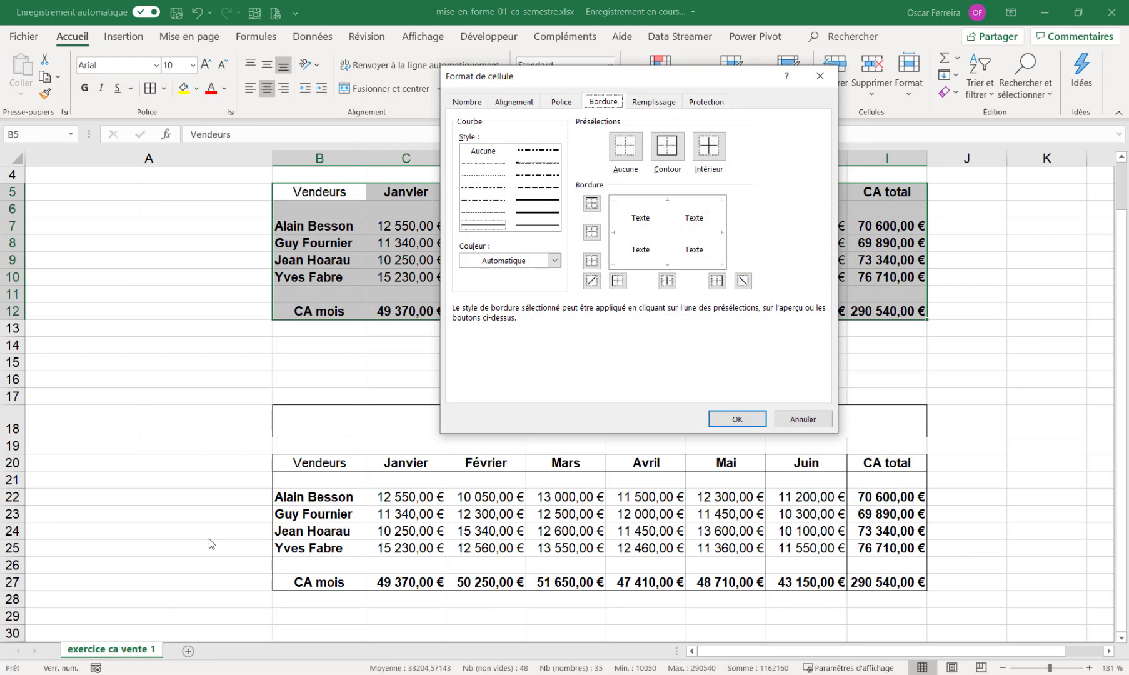
pyautogui.click(670, 149)
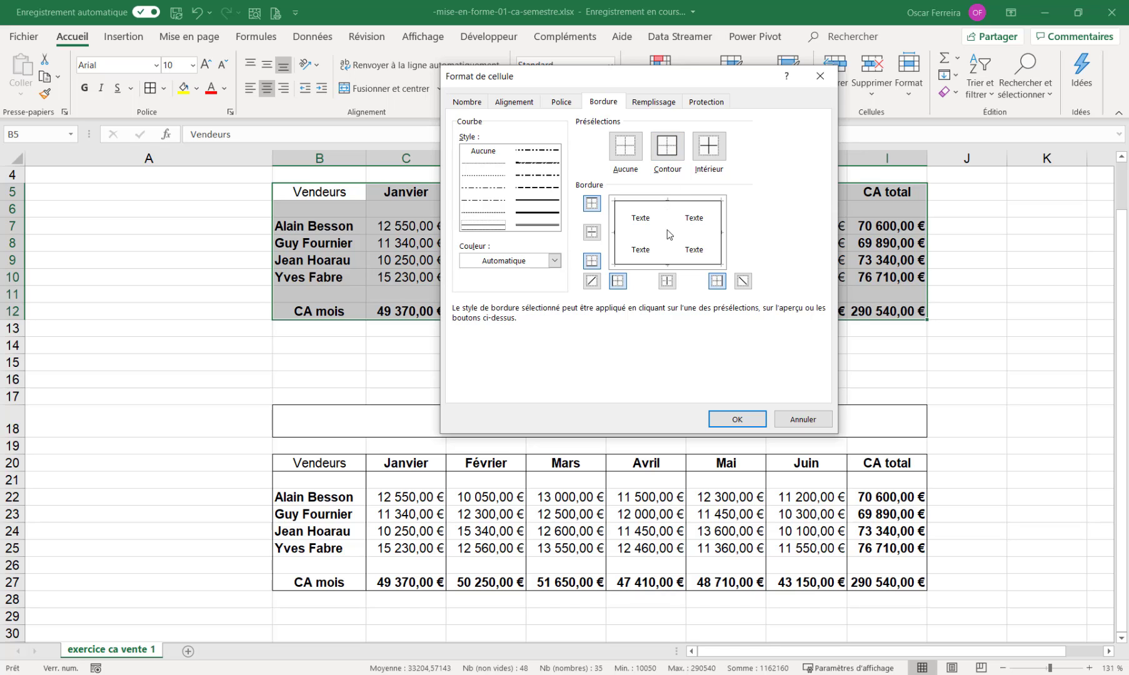
pyautogui.click(666, 280)
pyautogui.click(737, 419)
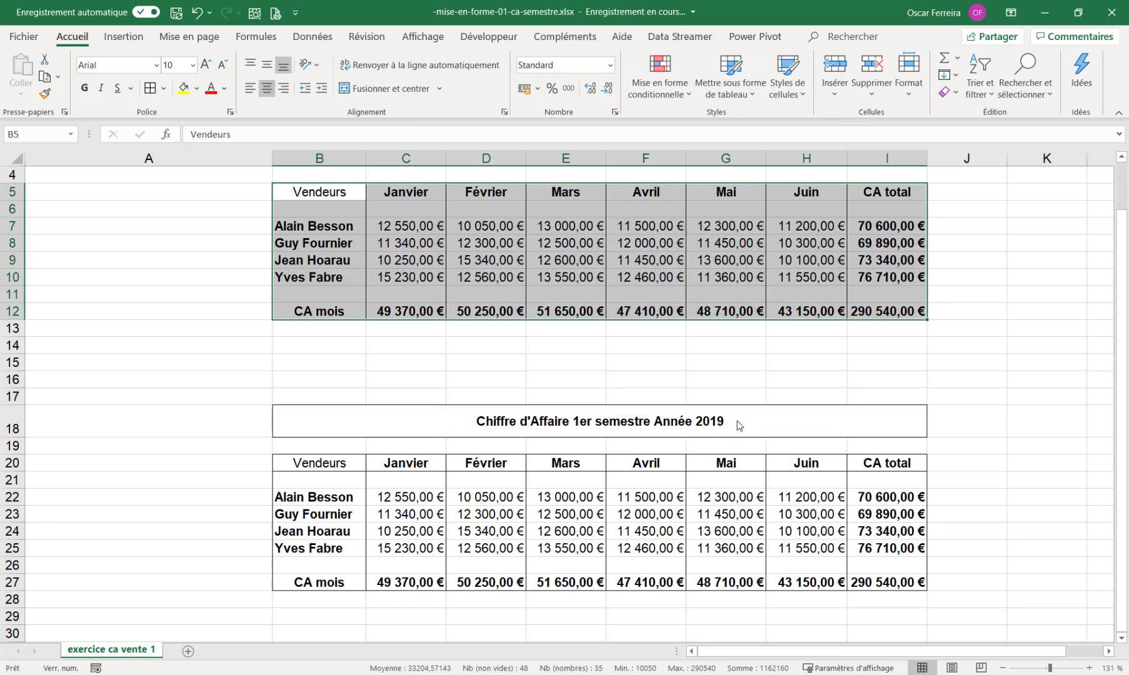
pyautogui.click(617, 361)
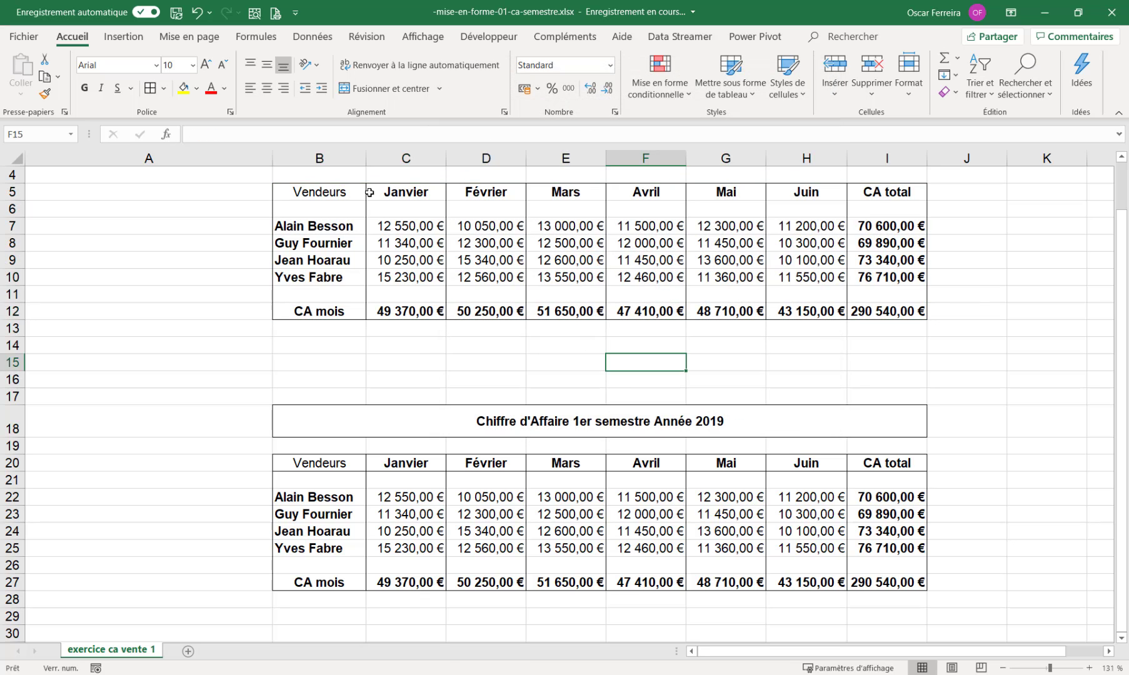
# Add outside borders around the header row B5:I5.
pyautogui.scroll(1, 943, 203)
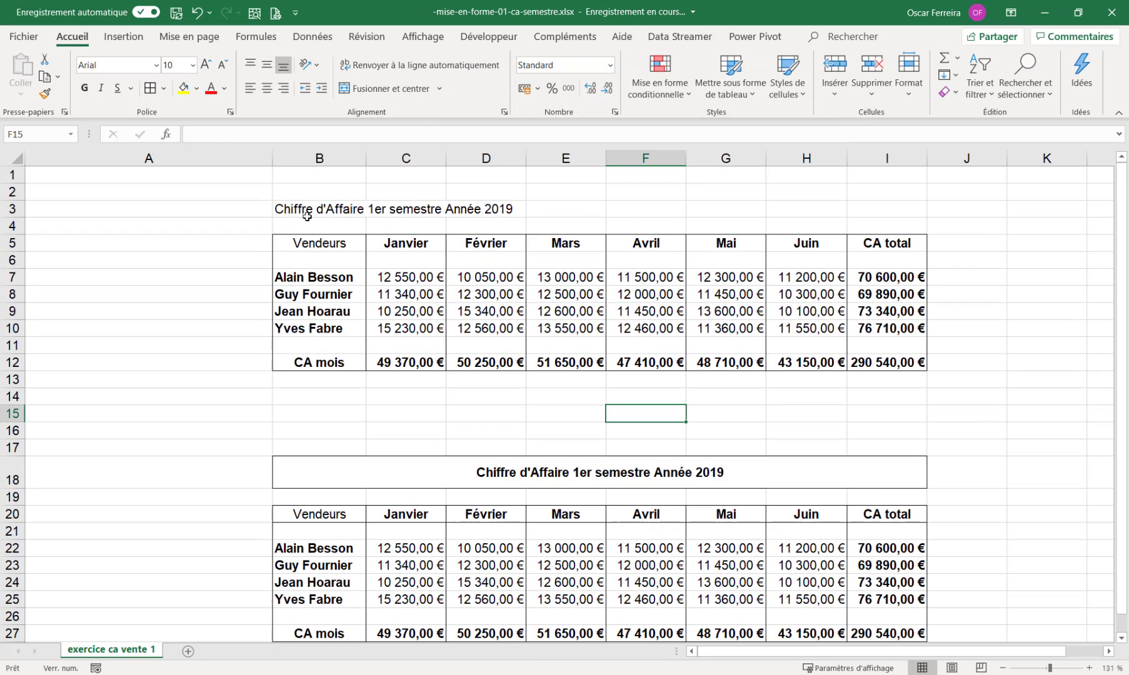
pyautogui.moveTo(292, 243); pyautogui.dragTo(887, 243)
pyautogui.click(163, 88)
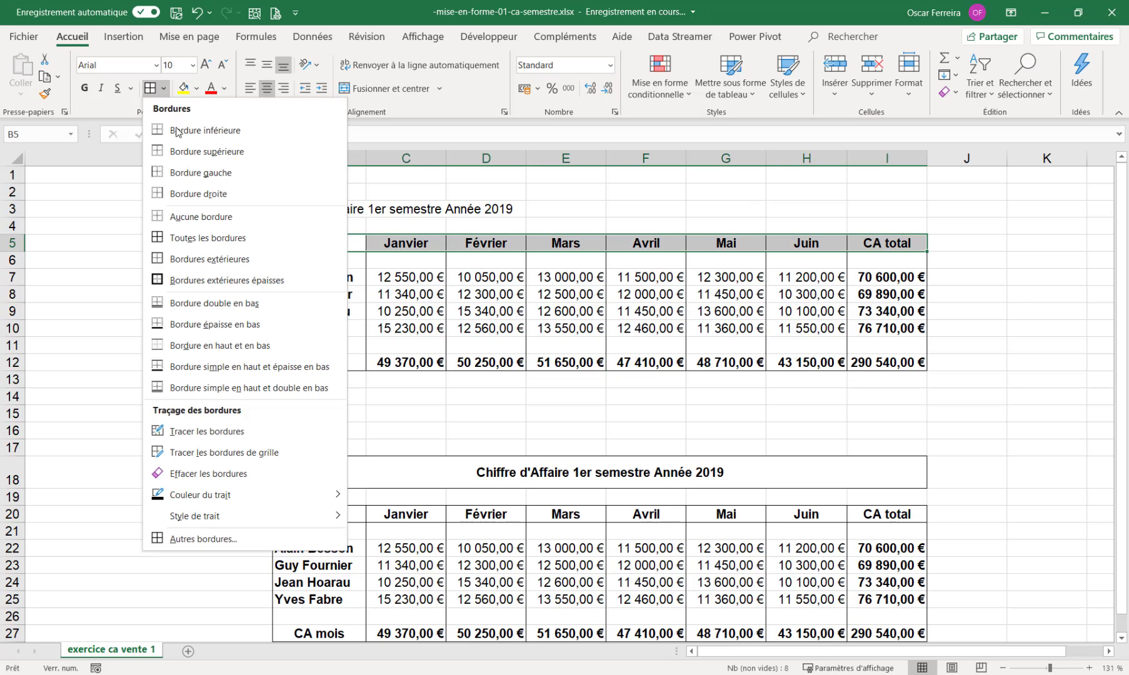
pyautogui.click(203, 258)
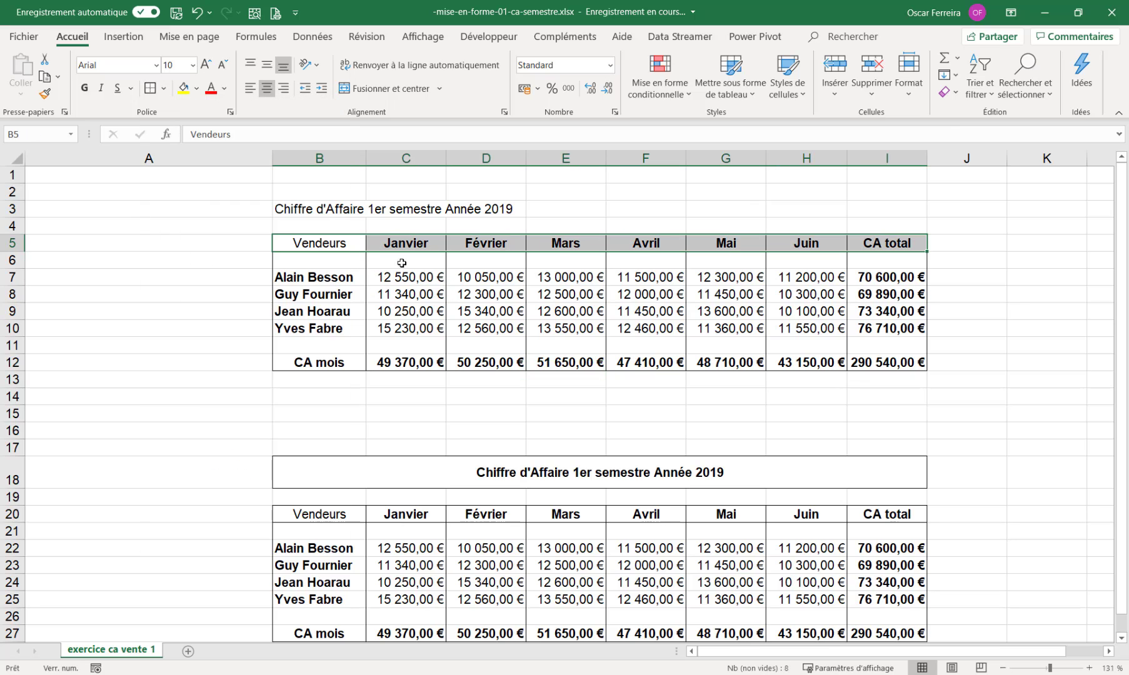
pyautogui.click(511, 273)
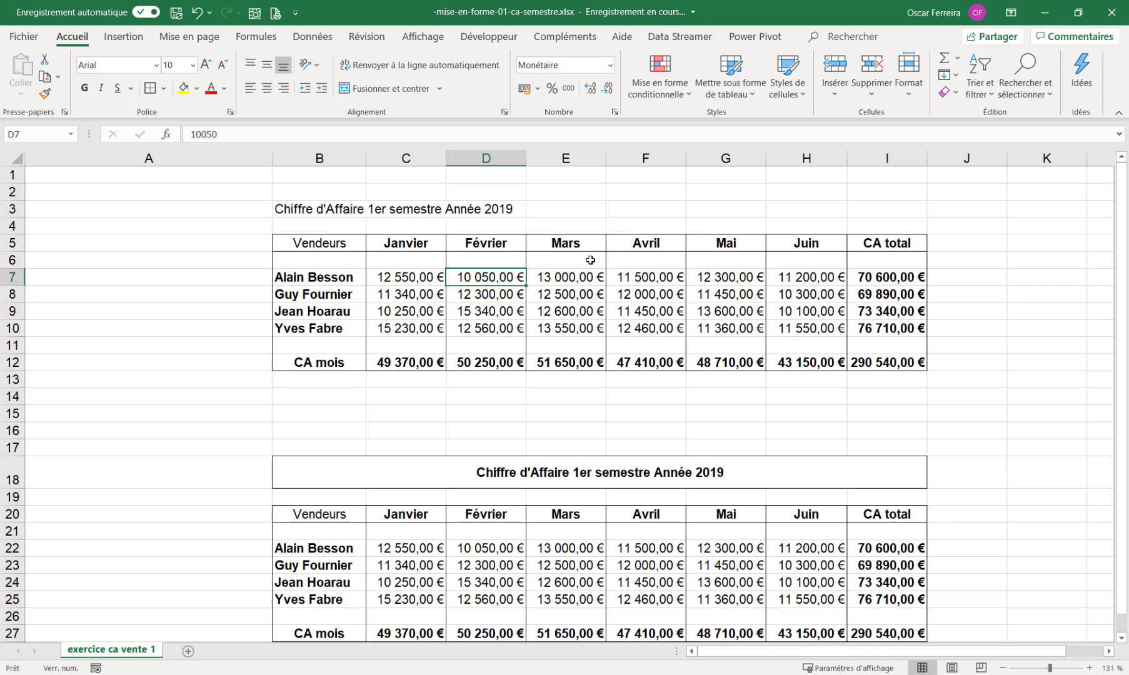
# Merge and center the title "Chiffre d'Affaire 1er semestre Année 2019" across B3:I3.
pyautogui.scroll(-1, 796, 280)
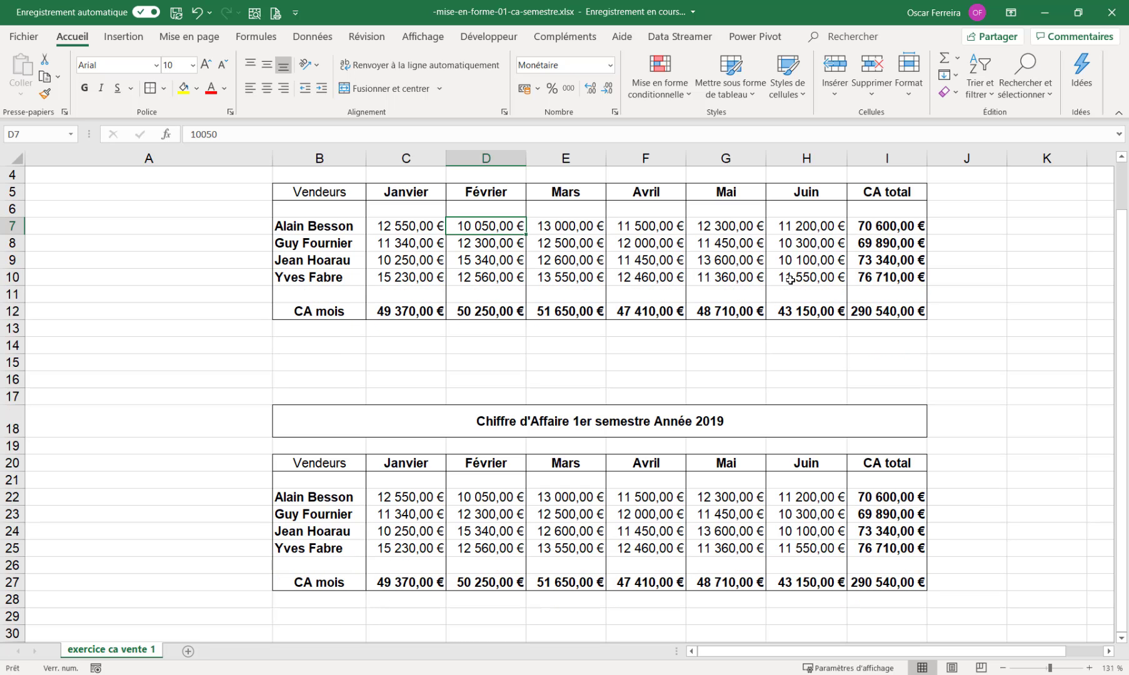
pyautogui.scroll(1, 800, 281)
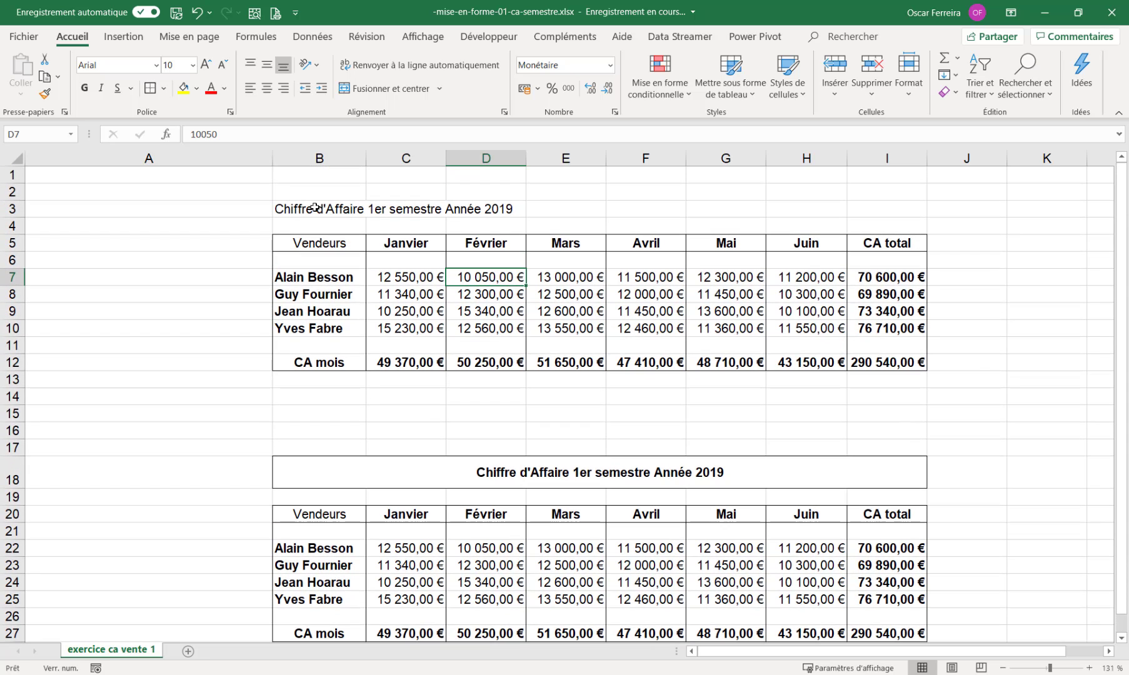
pyautogui.moveTo(279, 209); pyautogui.dragTo(875, 204)
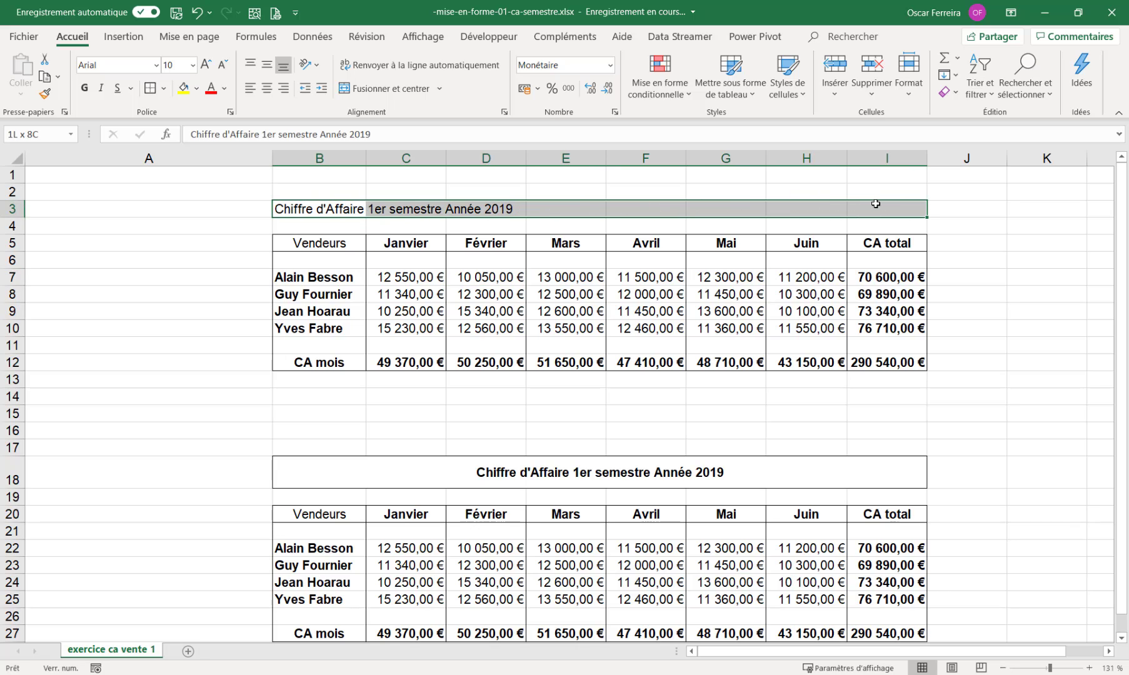
pyautogui.click(387, 88)
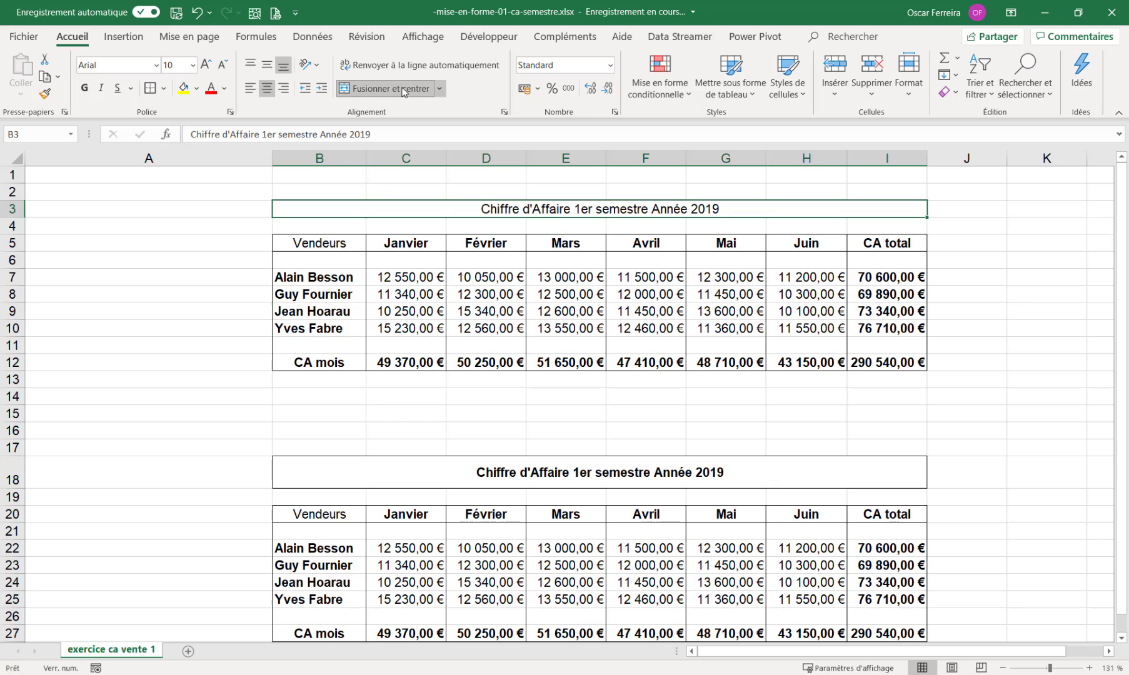
# Make the merged title in row 3 bold and surround it with outside borders.
pyautogui.click(86, 88)
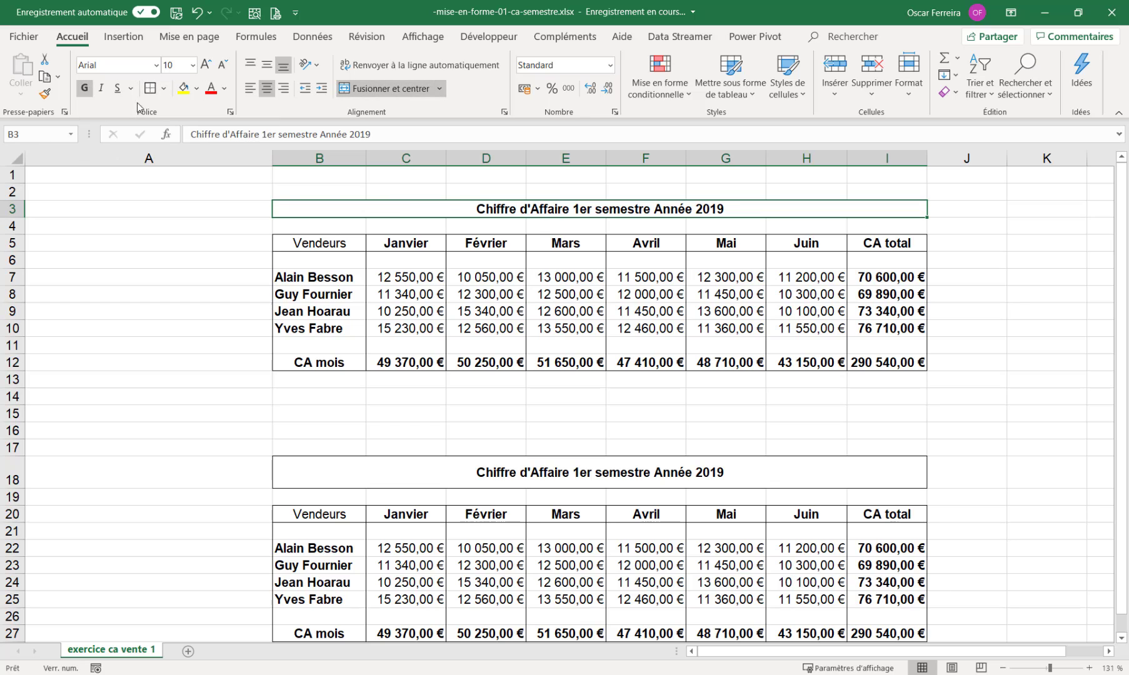
pyautogui.click(165, 89)
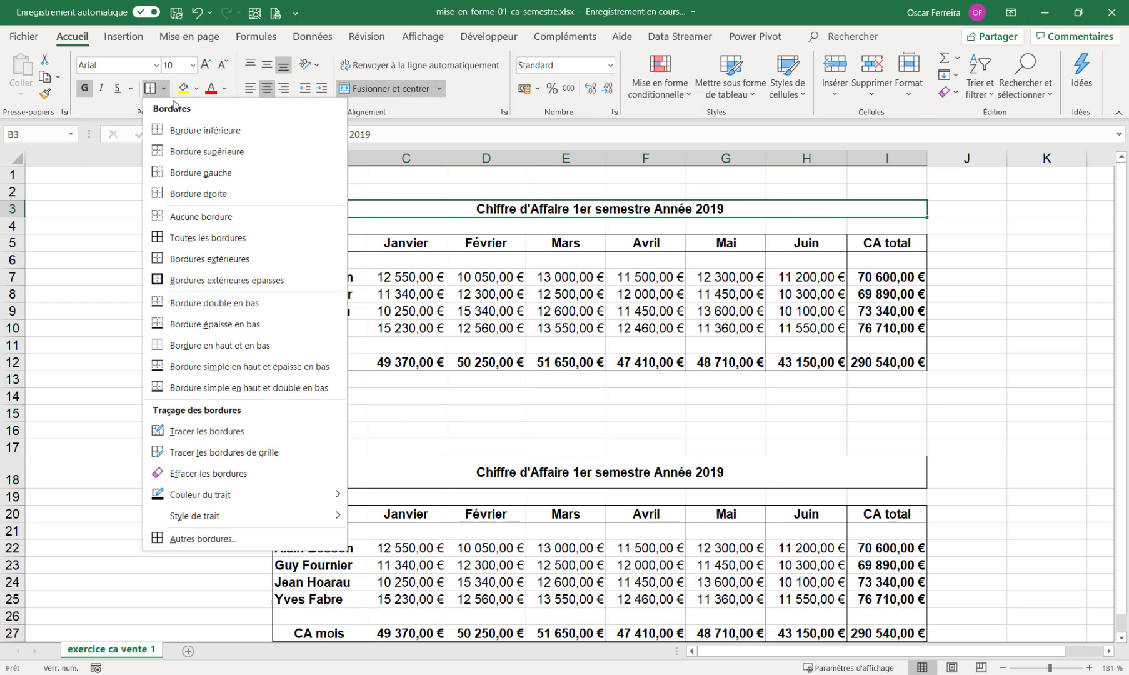
pyautogui.click(193, 259)
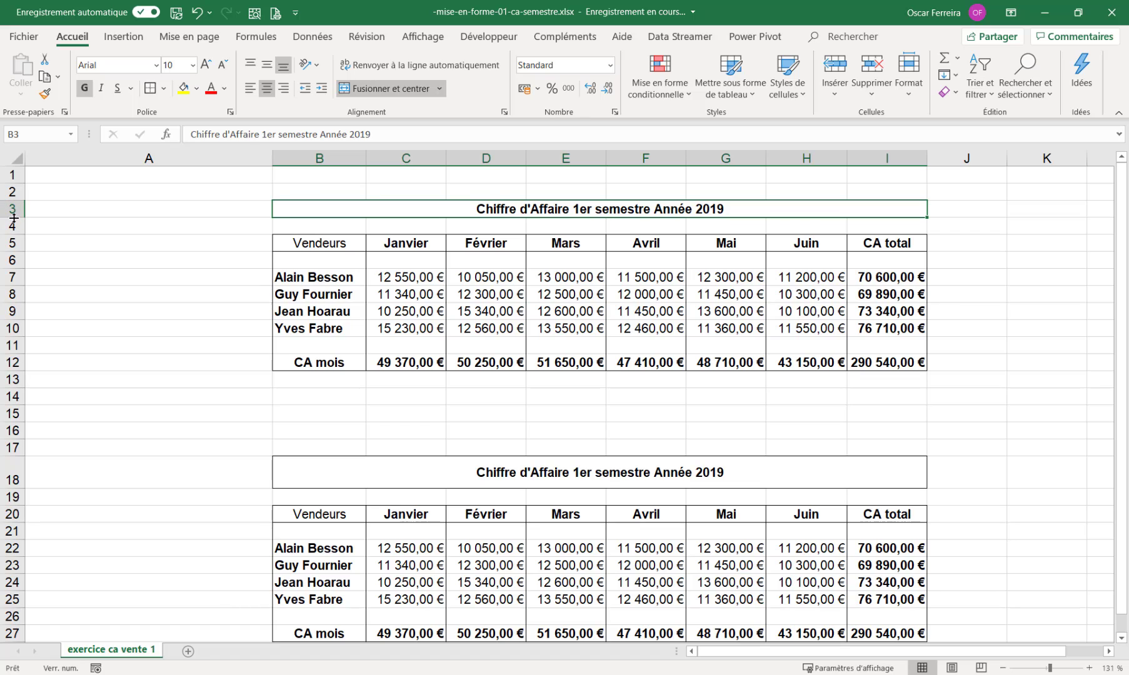
# Increase the height of row 3 to about that of the sample's title row and center the title vertically.
pyautogui.moveTo(14, 217); pyautogui.dragTo(14, 232)
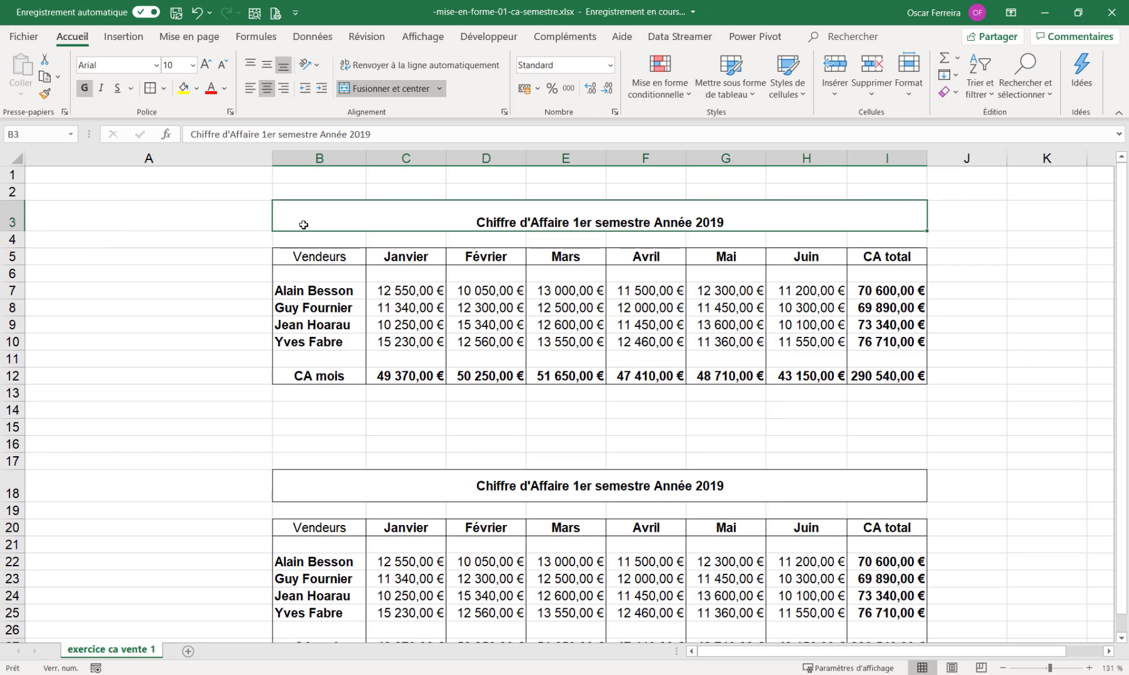
pyautogui.click(267, 67)
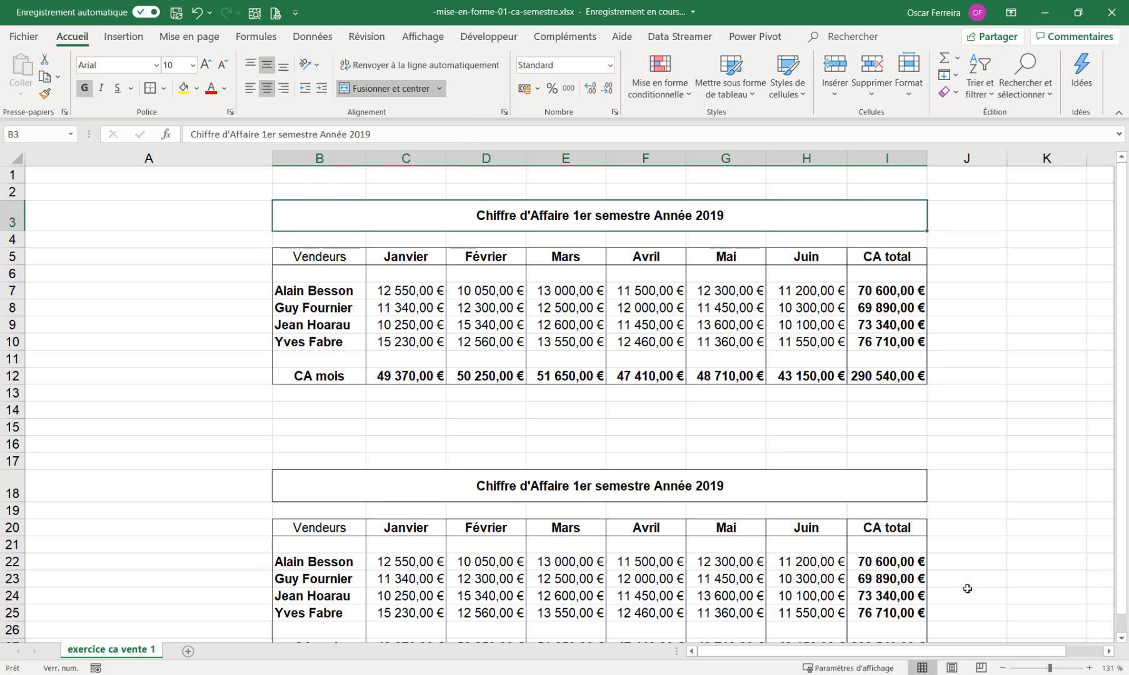
pyautogui.moveTo(1050, 670); pyautogui.dragTo(1045, 669)
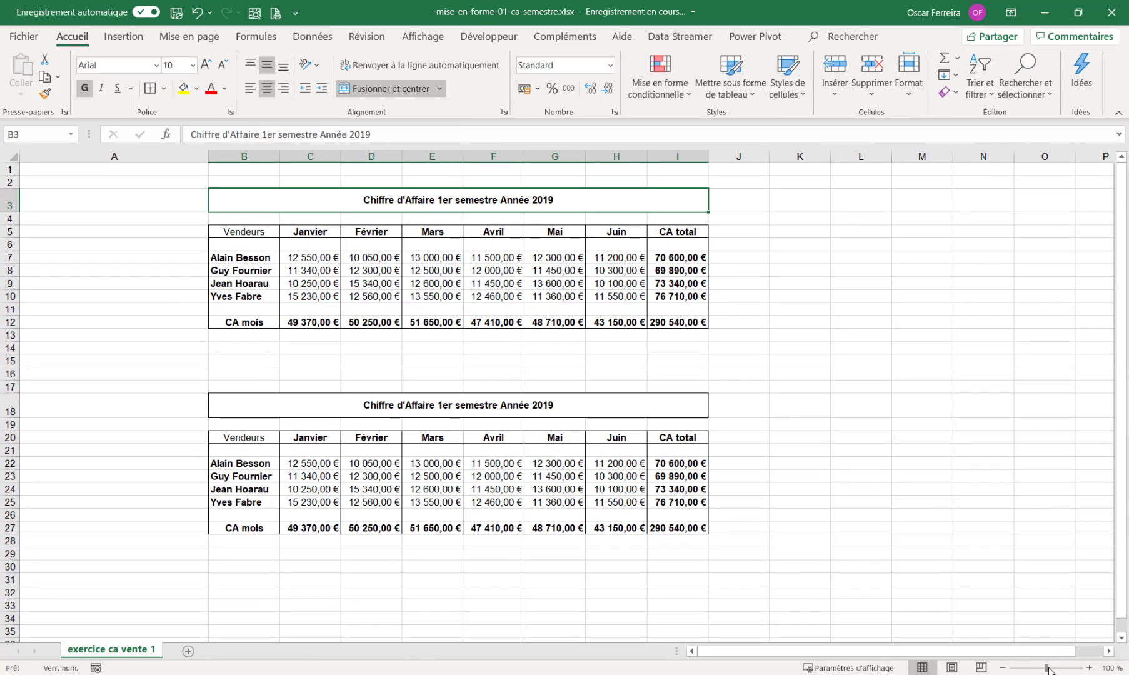